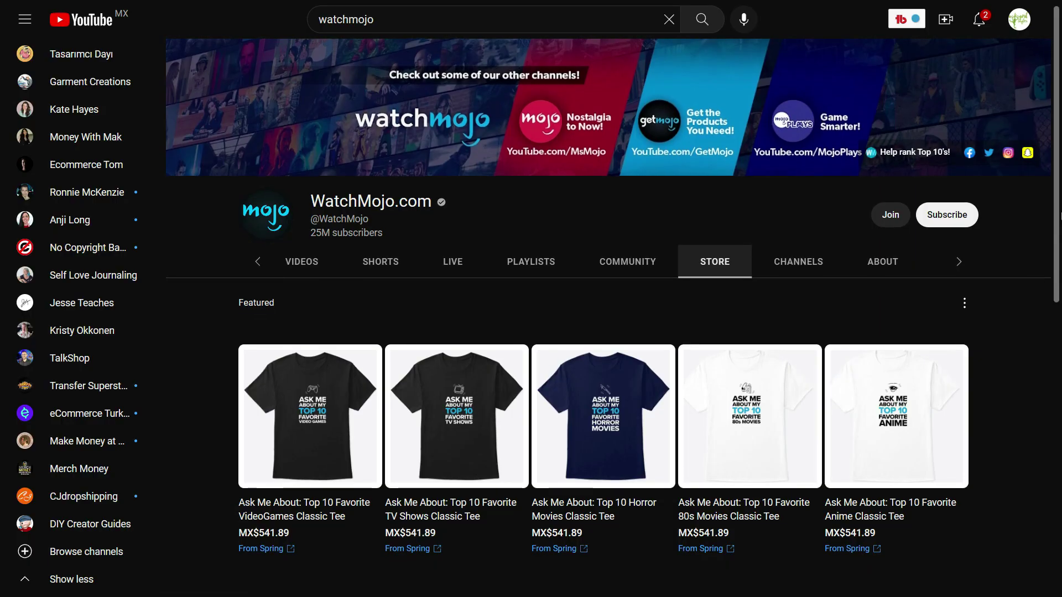
# - Scroll through the items in the WatchMojo channel's Store tab on YouTube
pyautogui.scroll(-2, 608, 332)
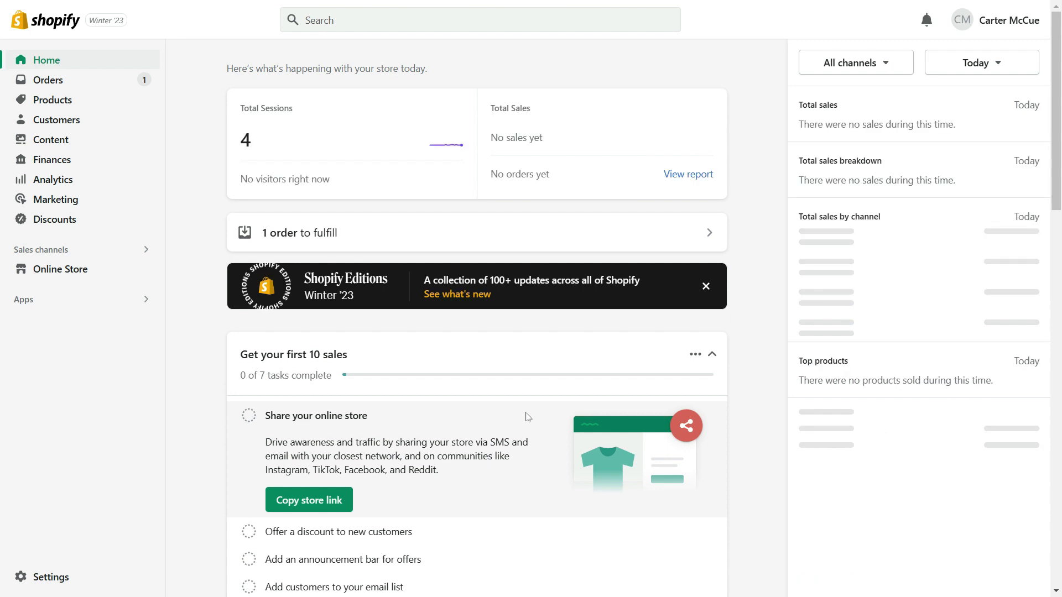
# - Check the live storefront, then add and install the Awkward Styles Print on Demand app on the store
pyautogui.click(83, 271)
pyautogui.click(141, 272)
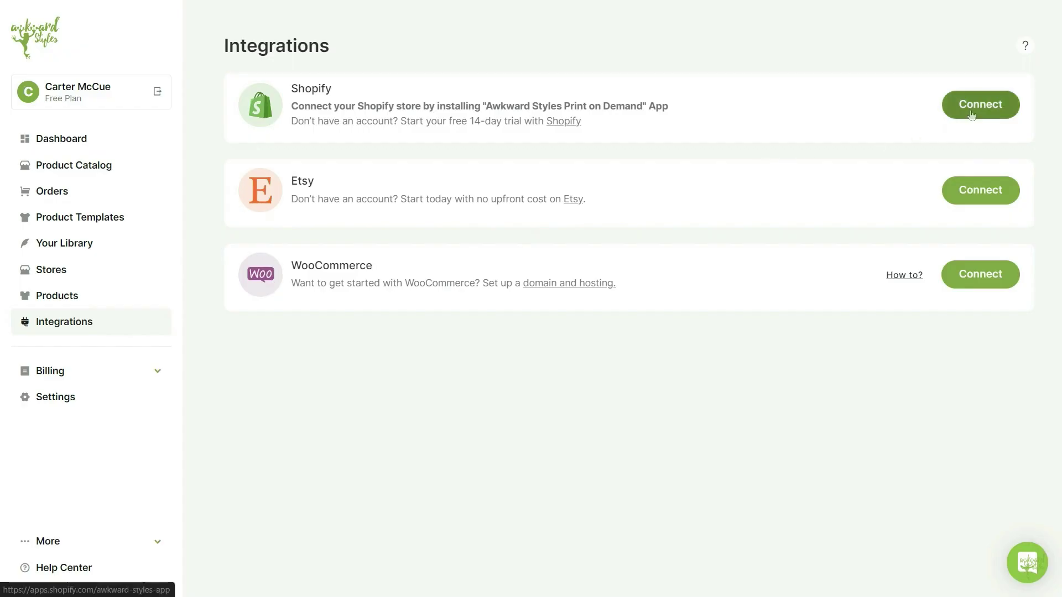
pyautogui.click(971, 110)
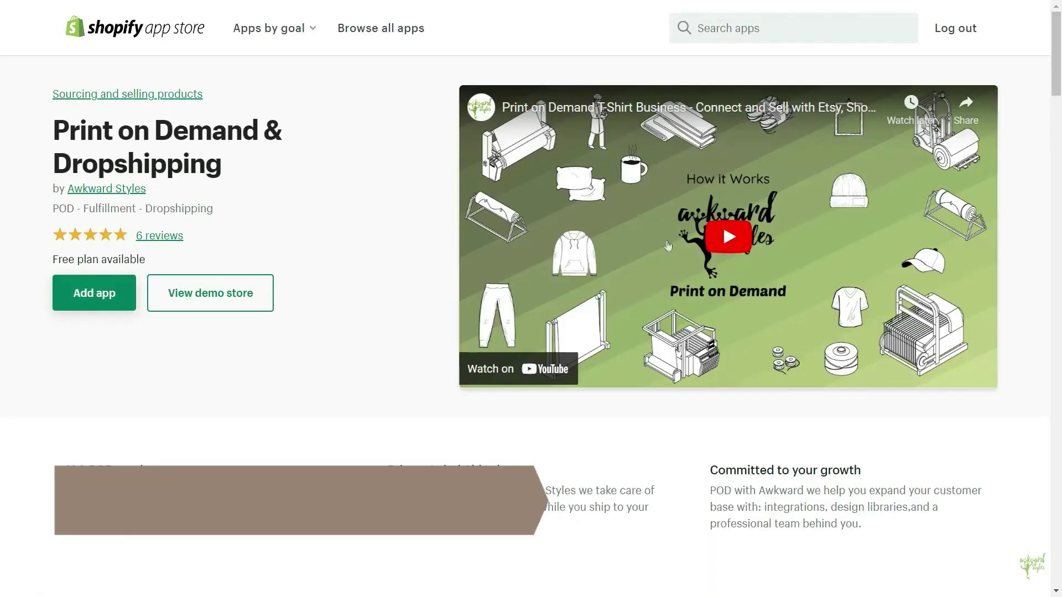
pyautogui.click(106, 296)
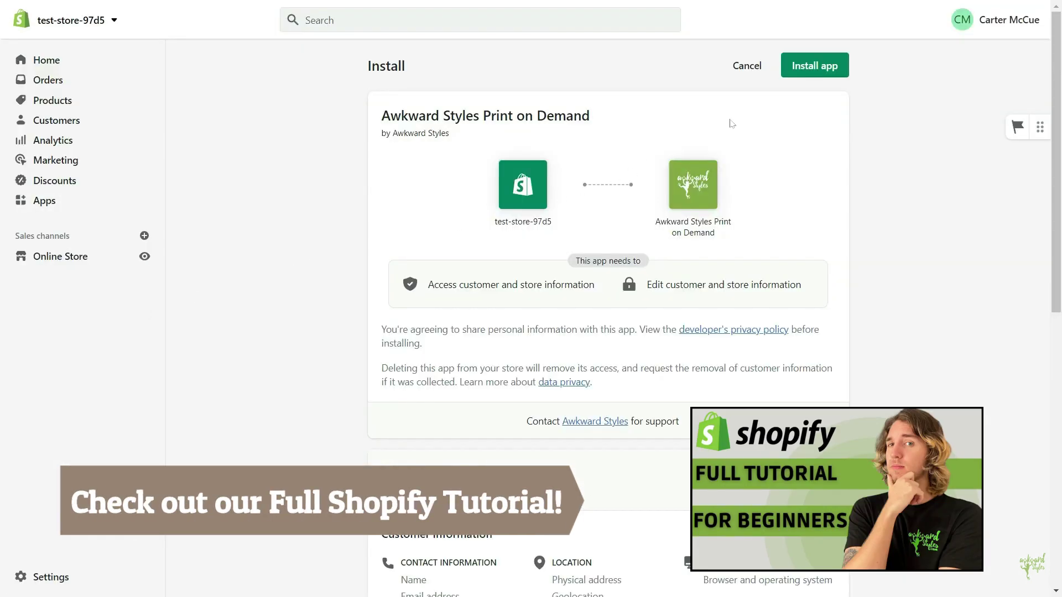
pyautogui.click(807, 67)
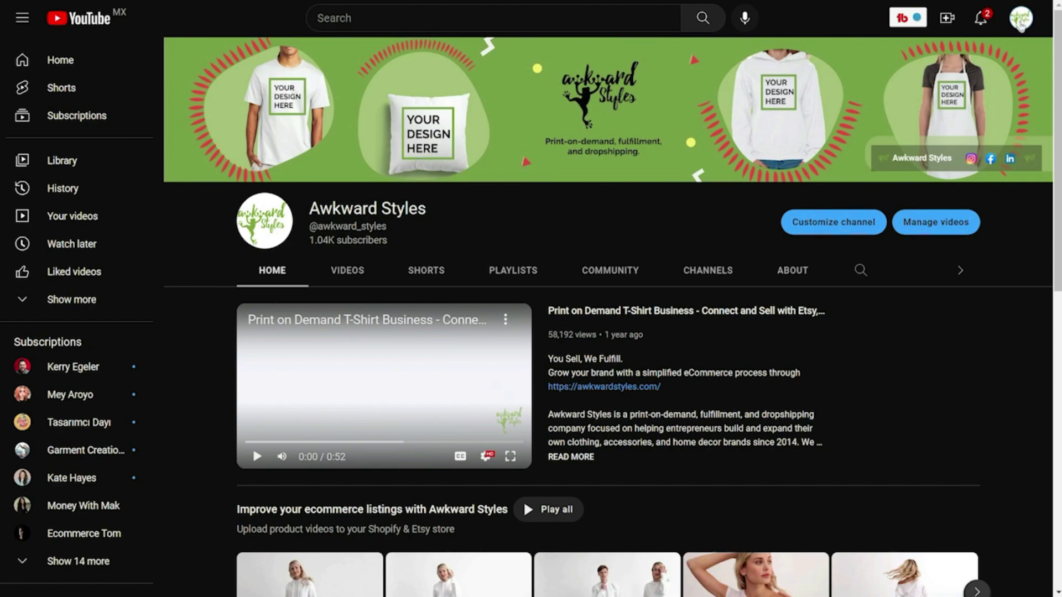
# - Open the Awkward Styles channel in YouTube Studio and go to the Earn monetization page
pyautogui.click(1020, 19)
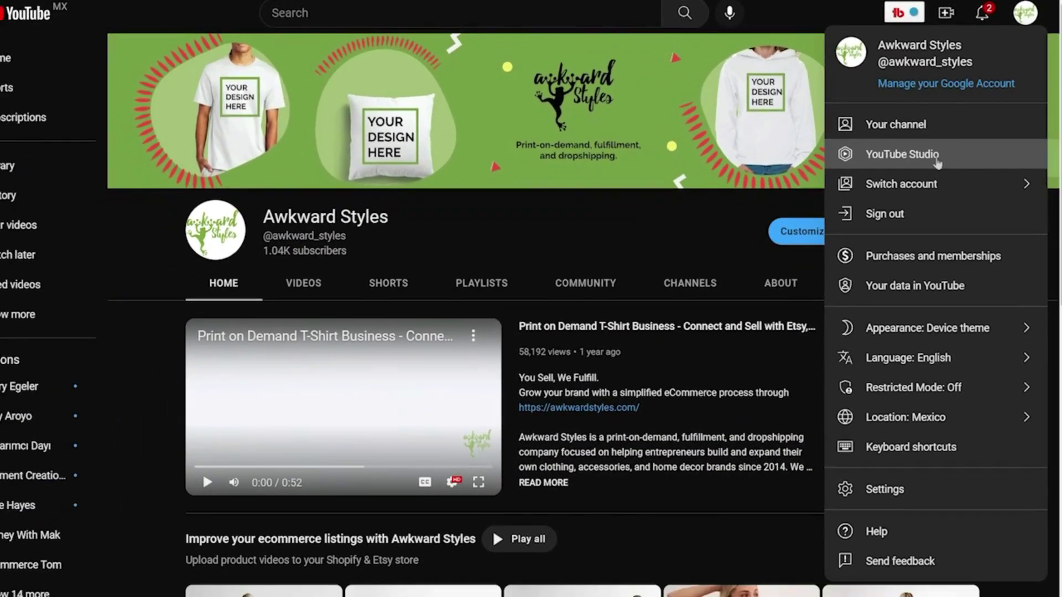
pyautogui.click(936, 159)
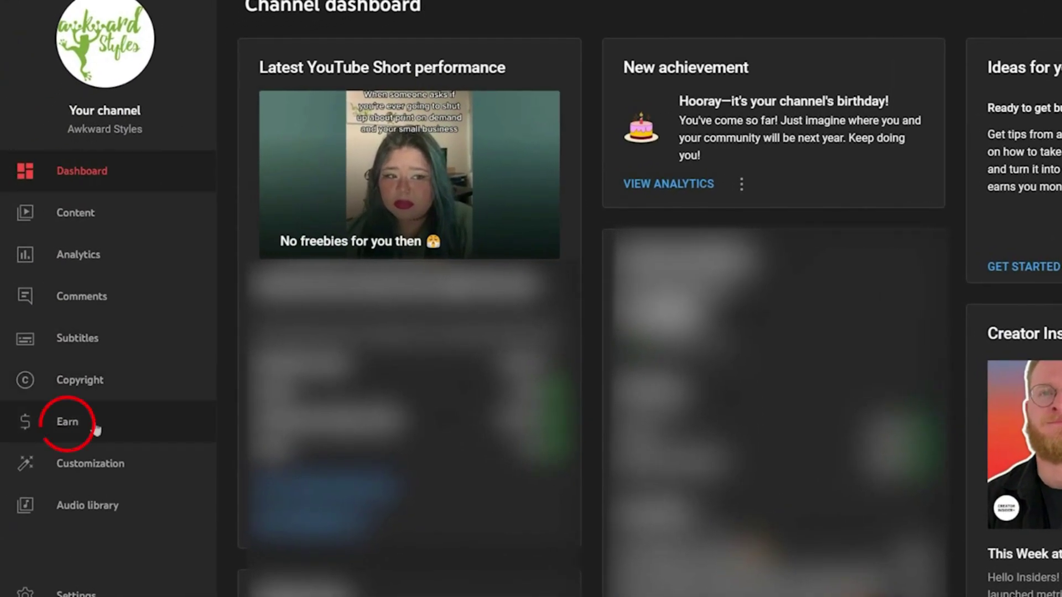
pyautogui.click(97, 429)
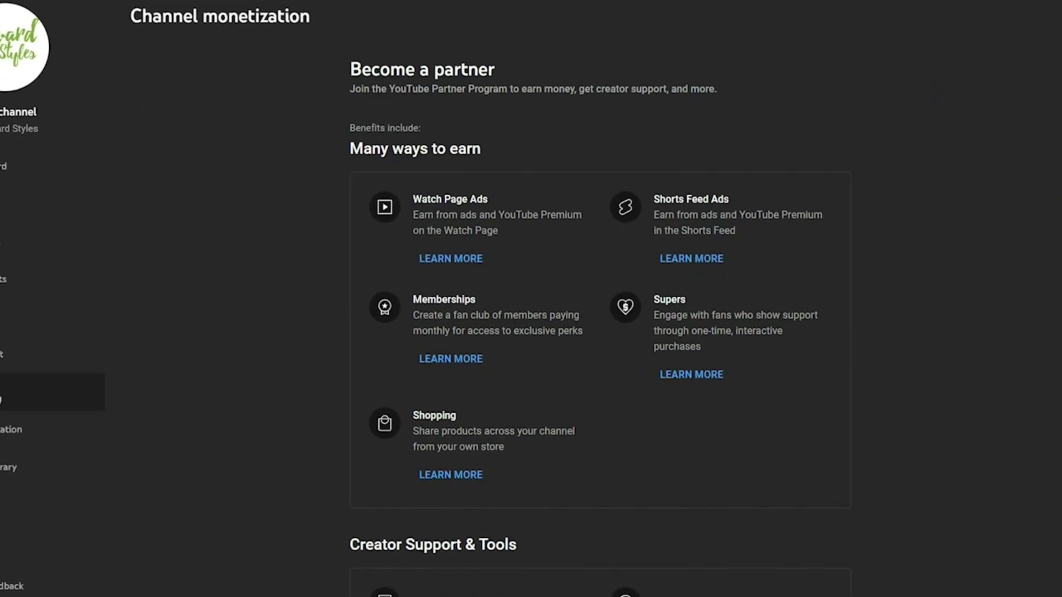
# - Scroll the Channel monetization page down to the How do I join? section
pyautogui.scroll(-10, 988, 291)
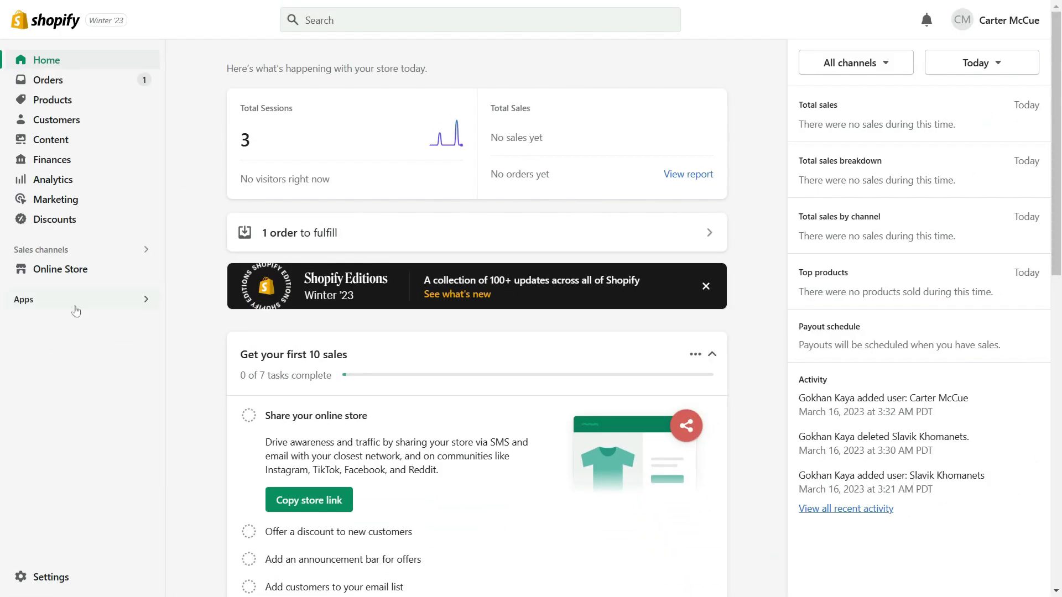
# - Search the App Store for 'google channel' and add Google channel as a sales channel
pyautogui.click(78, 306)
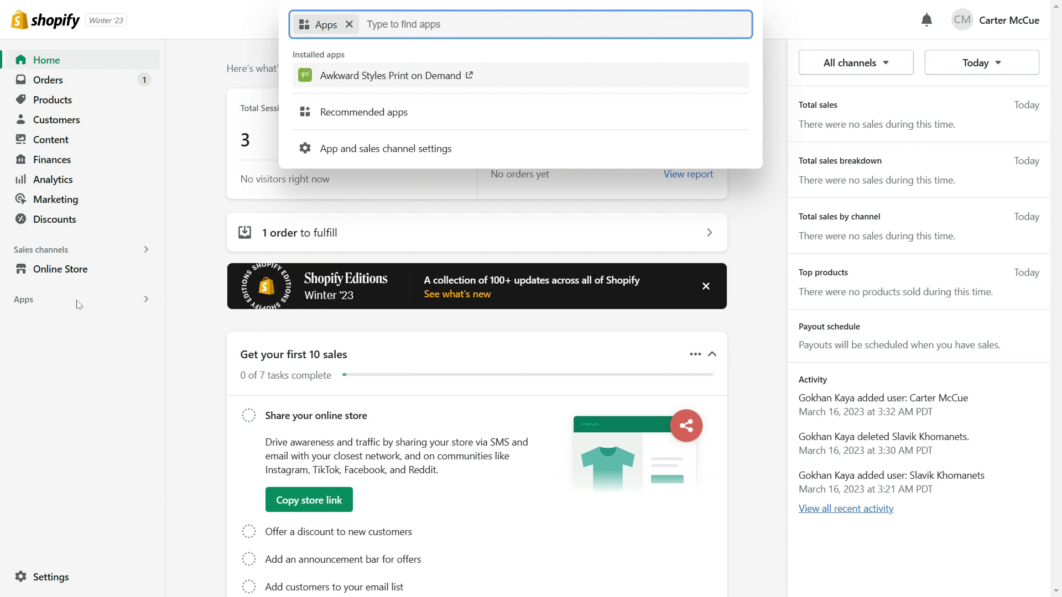
pyautogui.write('google channel')
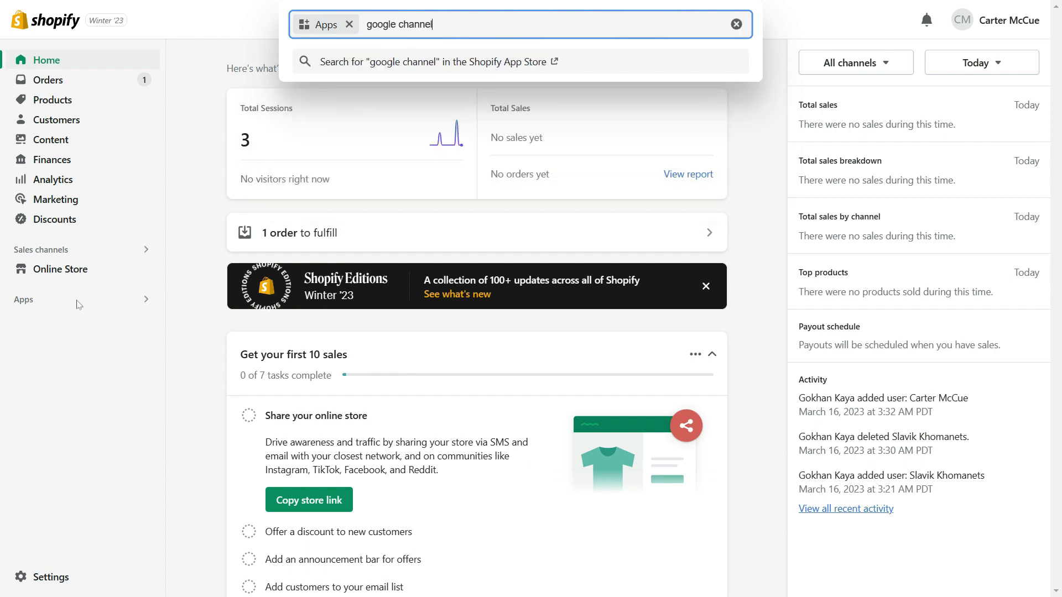
pyautogui.press('Return')
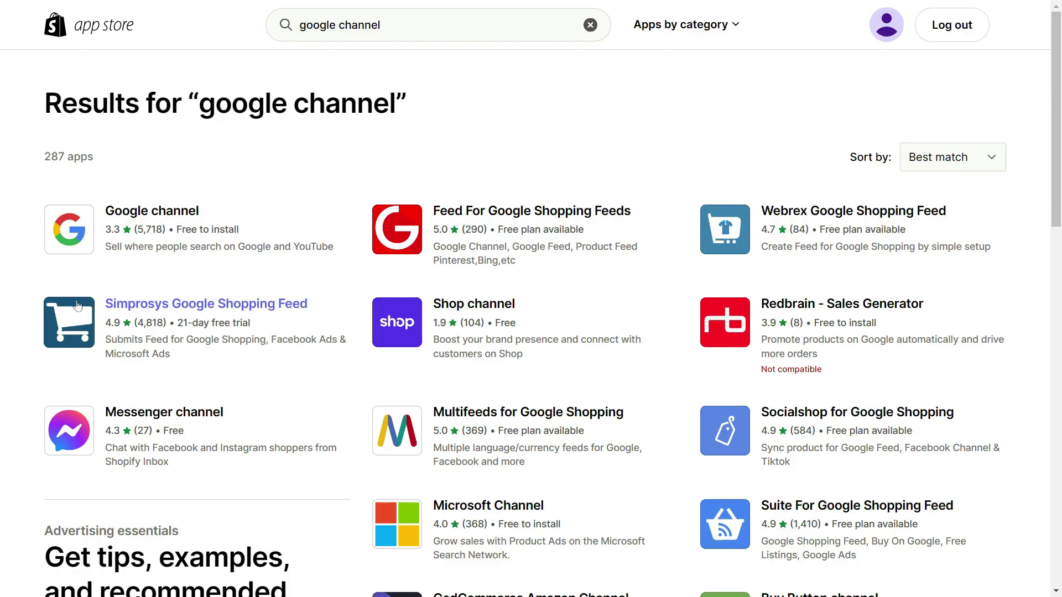
pyautogui.click(172, 212)
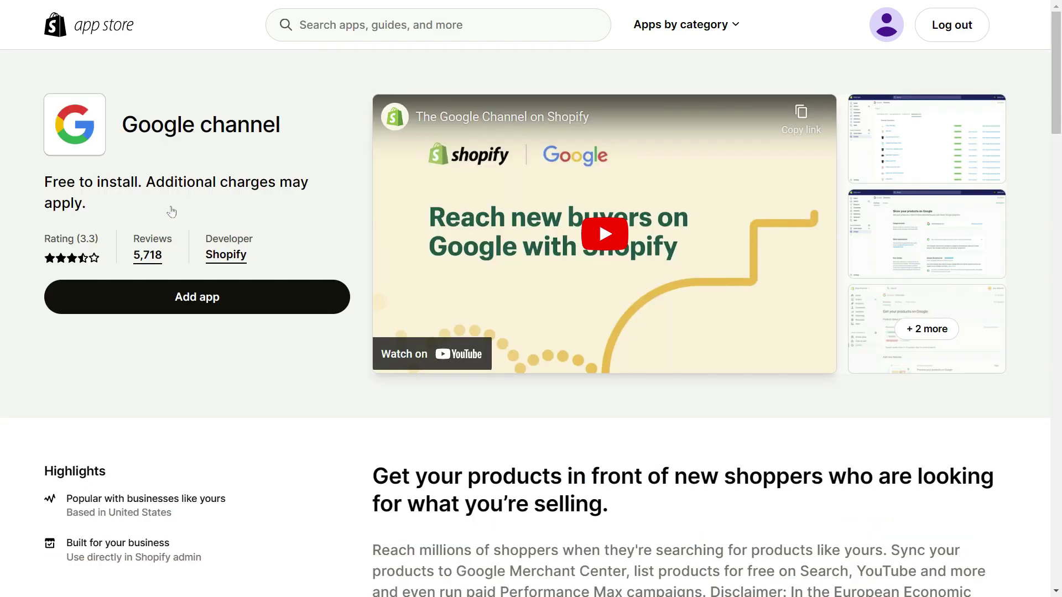
pyautogui.click(193, 303)
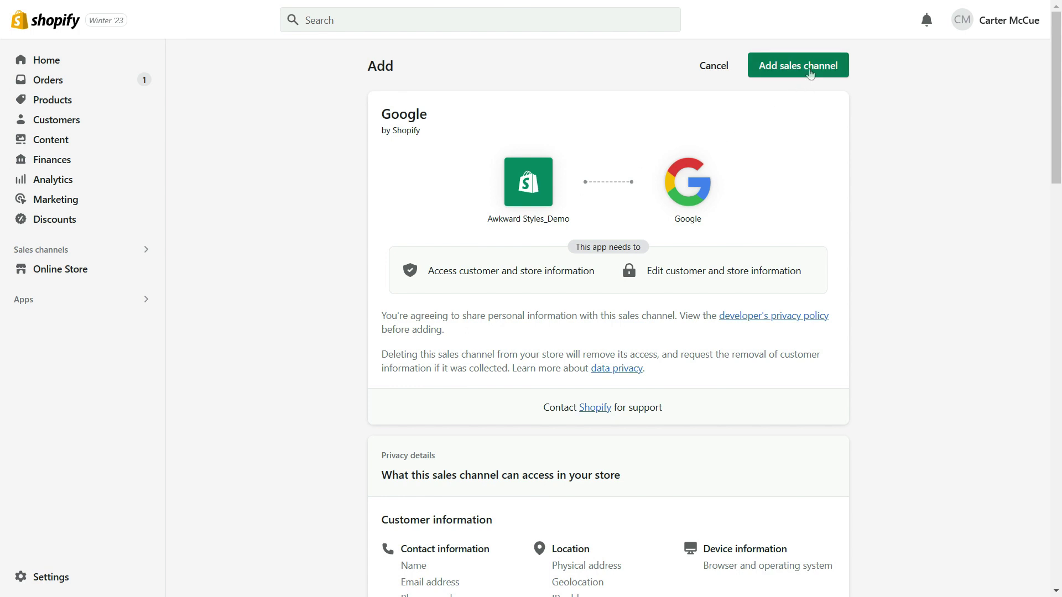
pyautogui.click(812, 72)
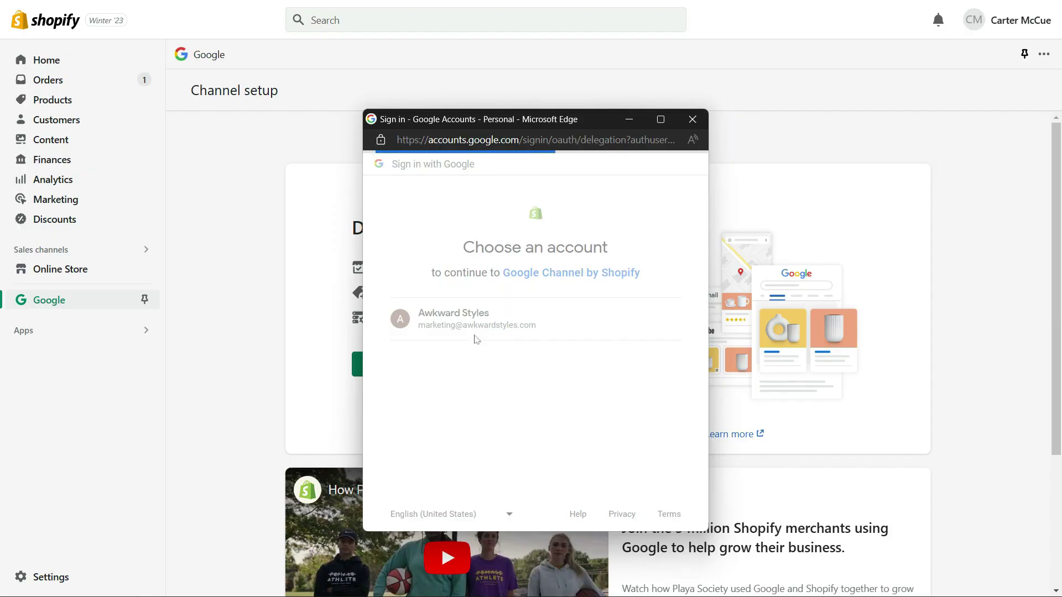
# - Sign in with the chosen Google account and allow the Google channel the requested access
pyautogui.click(474, 335)
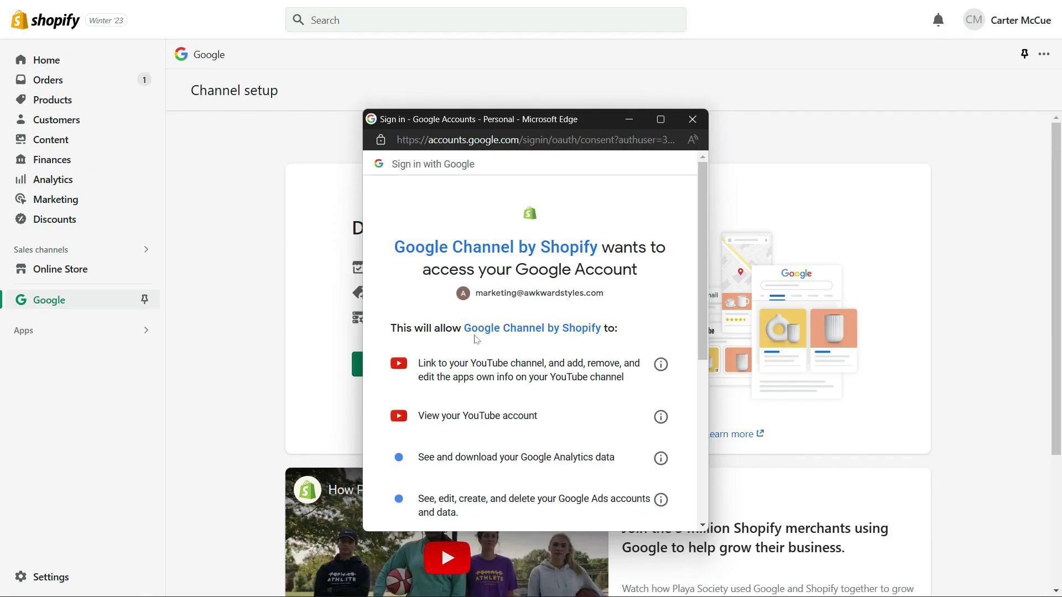
pyautogui.moveTo(700, 301); pyautogui.dragTo(600, 458)
pyautogui.click(600, 458)
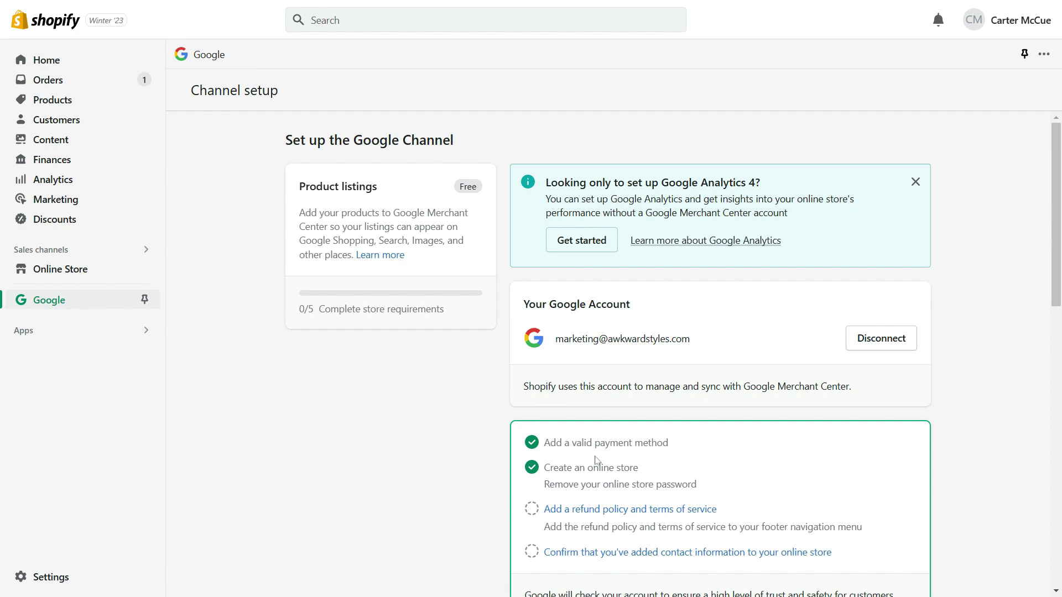
# - Scroll the Google channel setup checklist to the refund policy and terms of service requirement
pyautogui.scroll(-4, 1006, 344)
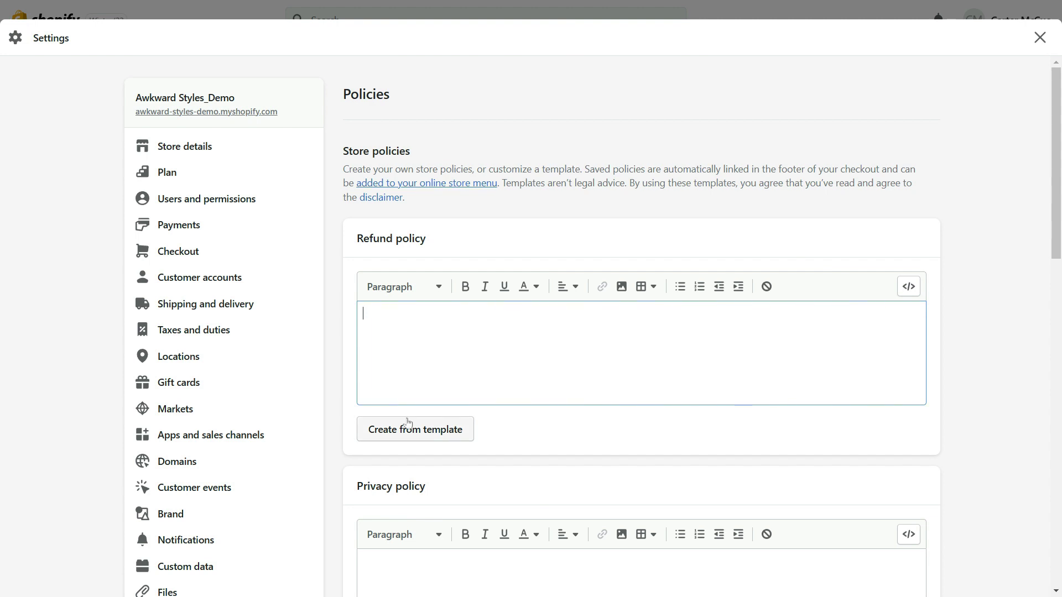
# - Generate the Refund policy, Privacy policy and Terms of service from Shopify templates and save
pyautogui.click(408, 426)
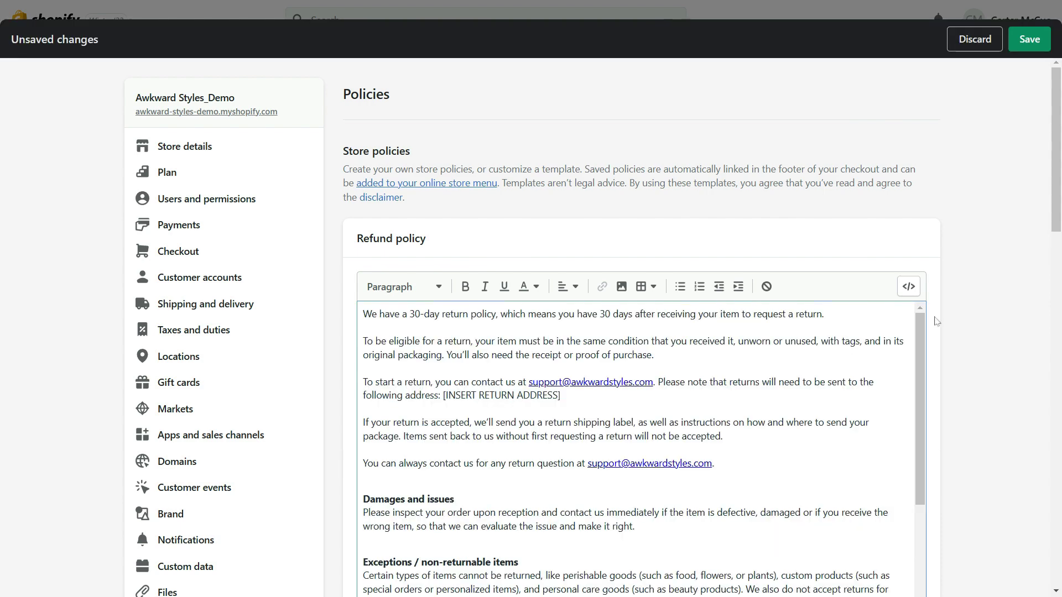
pyautogui.scroll(-10, 966, 346)
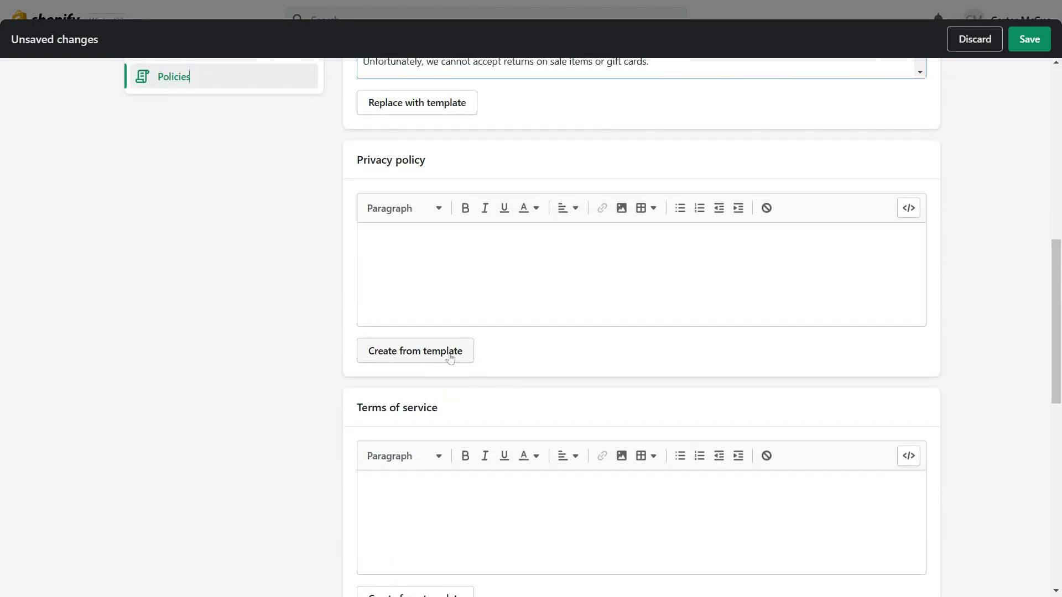
pyautogui.click(449, 352)
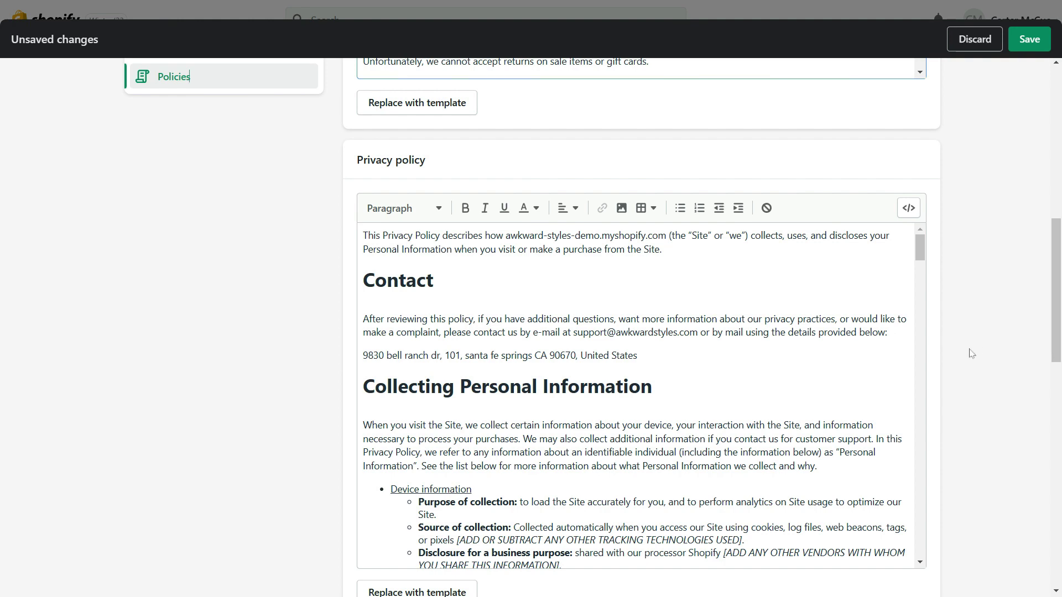
pyautogui.scroll(-7, 971, 353)
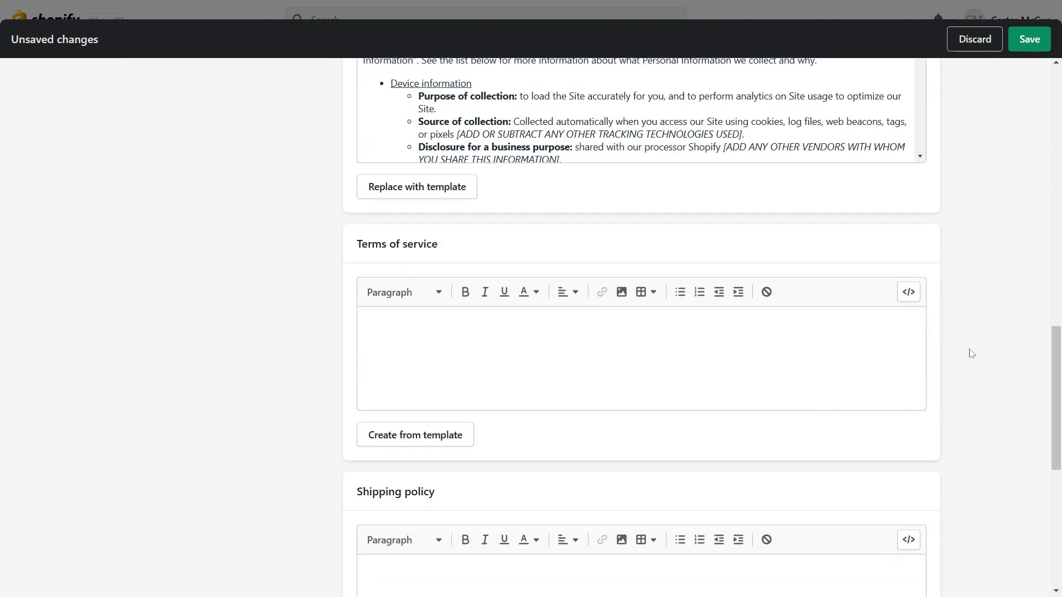
pyautogui.click(434, 438)
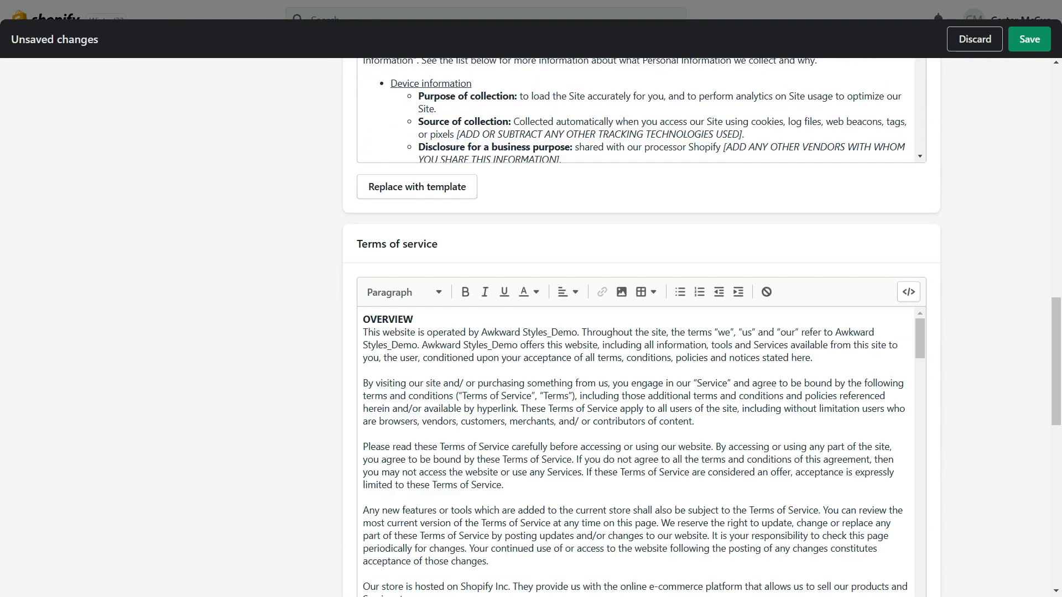
pyautogui.scroll(-1, 923, 396)
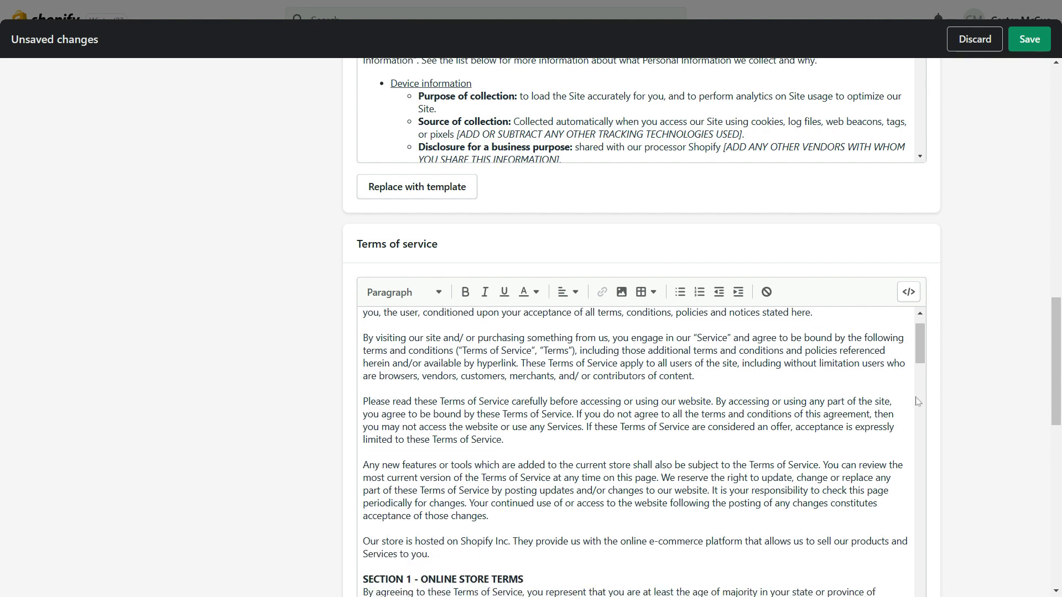
pyautogui.scroll(-3, 931, 398)
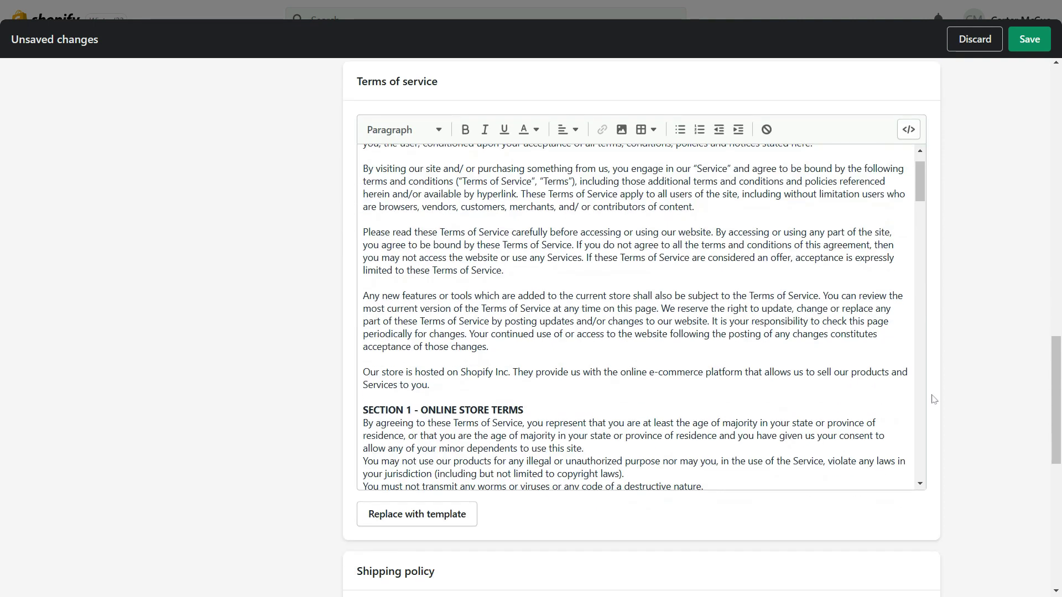
pyautogui.click(1030, 40)
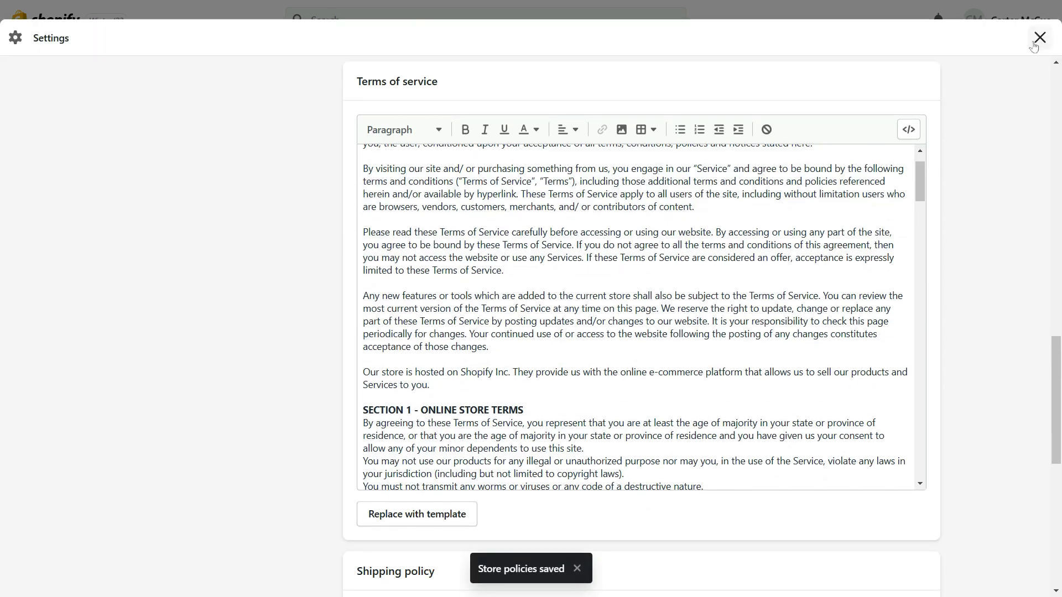
# - Return to the Google channel setup and confirm the store's contact information has been added
pyautogui.click(1039, 37)
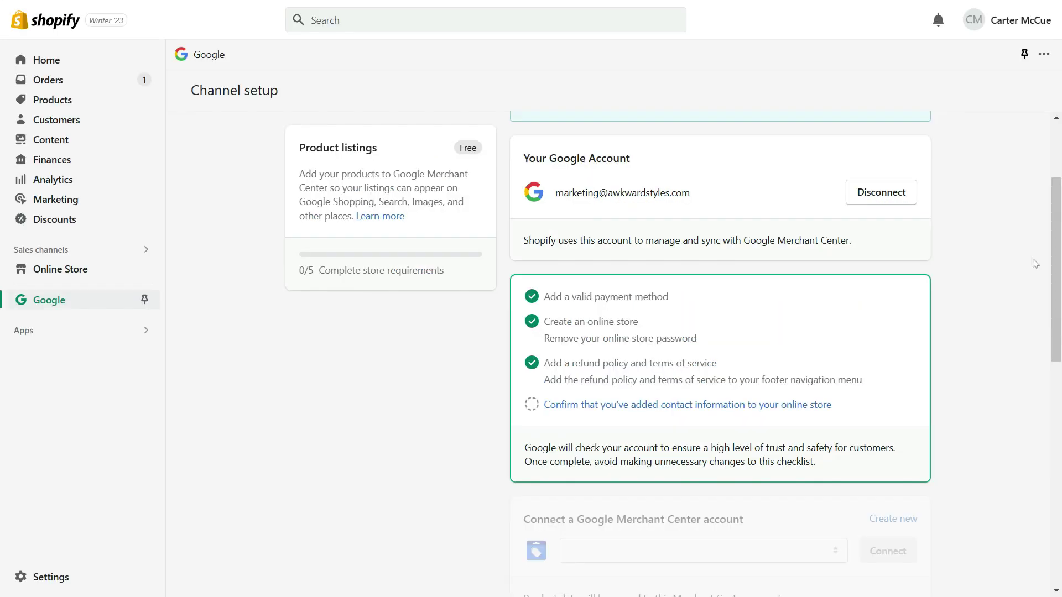
pyautogui.click(710, 406)
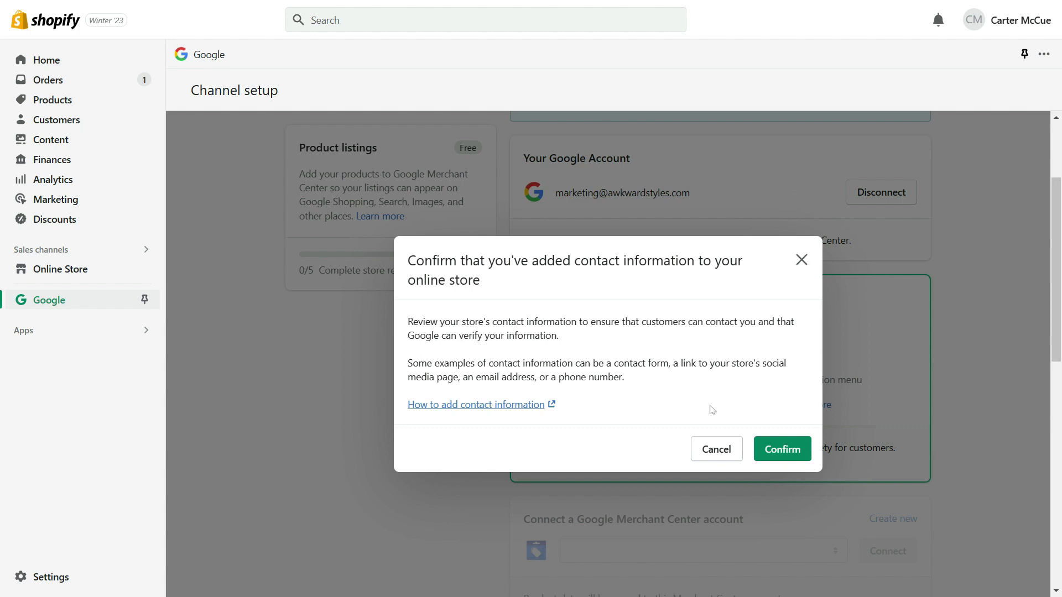
pyautogui.click(782, 447)
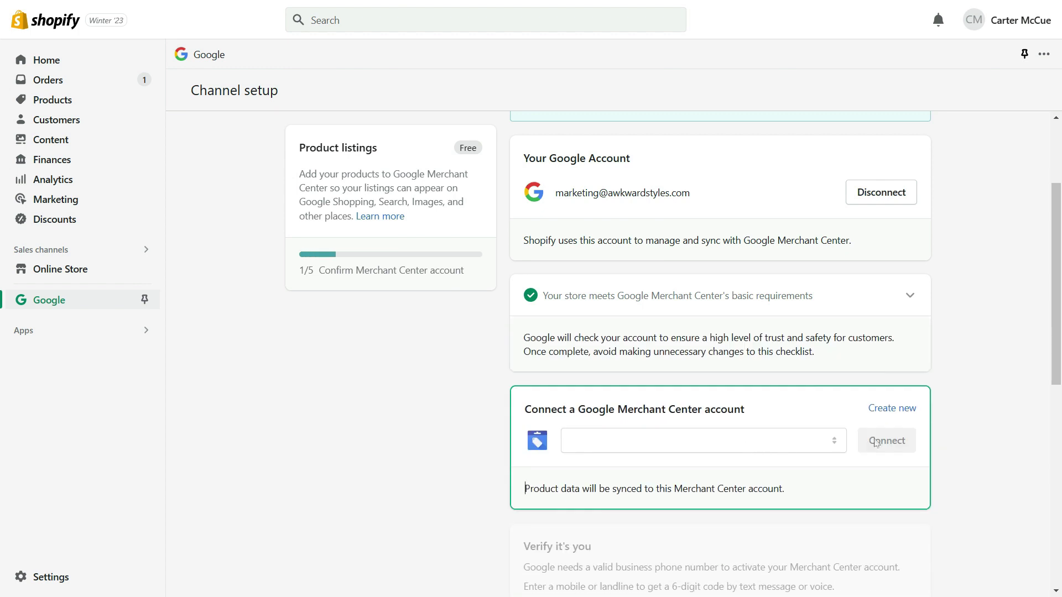
# - Create a new Google Merchant Center account and connect it to the Google channel
pyautogui.click(888, 409)
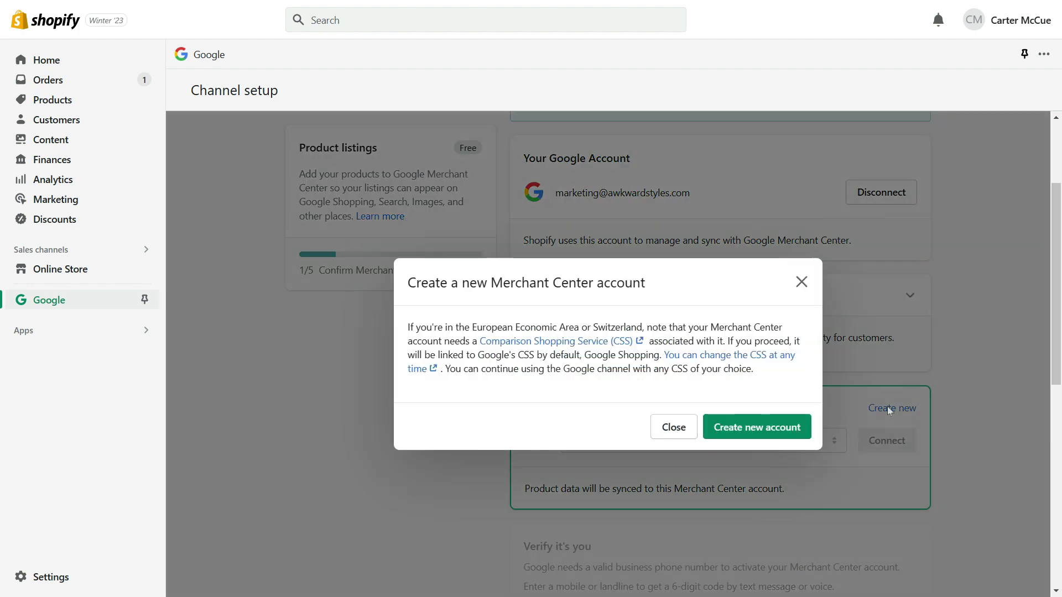
pyautogui.click(758, 426)
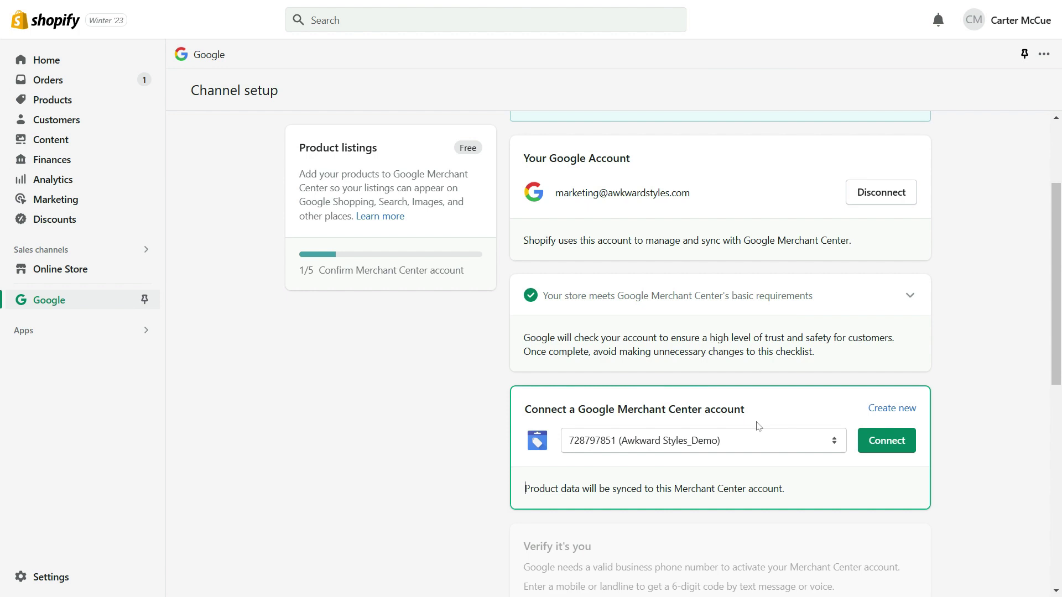
pyautogui.click(878, 445)
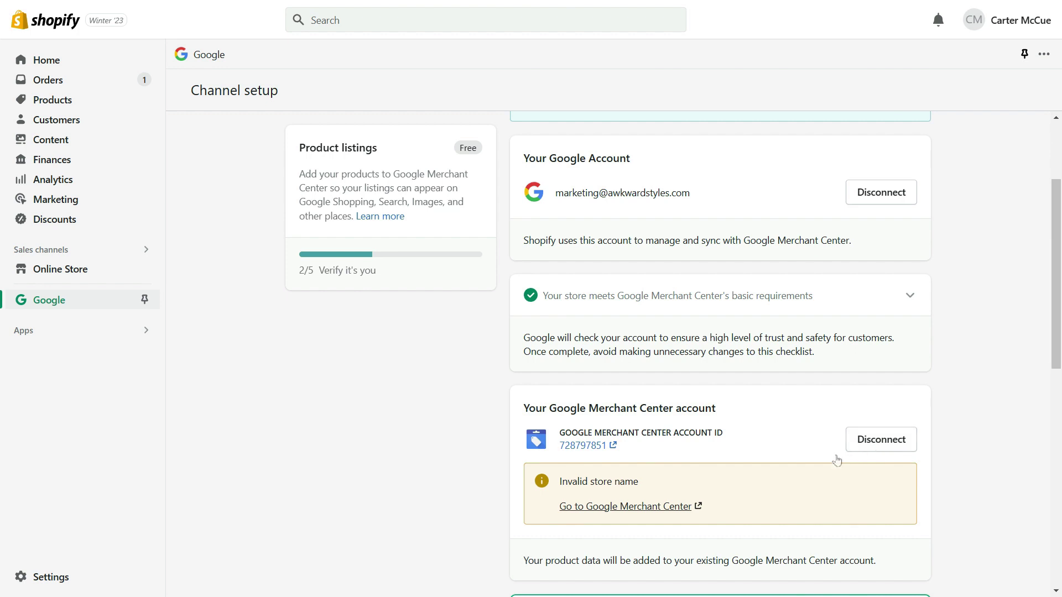
# - Complete the Google Ads signup and open the new campaign's Merchant Center overview
pyautogui.click(677, 507)
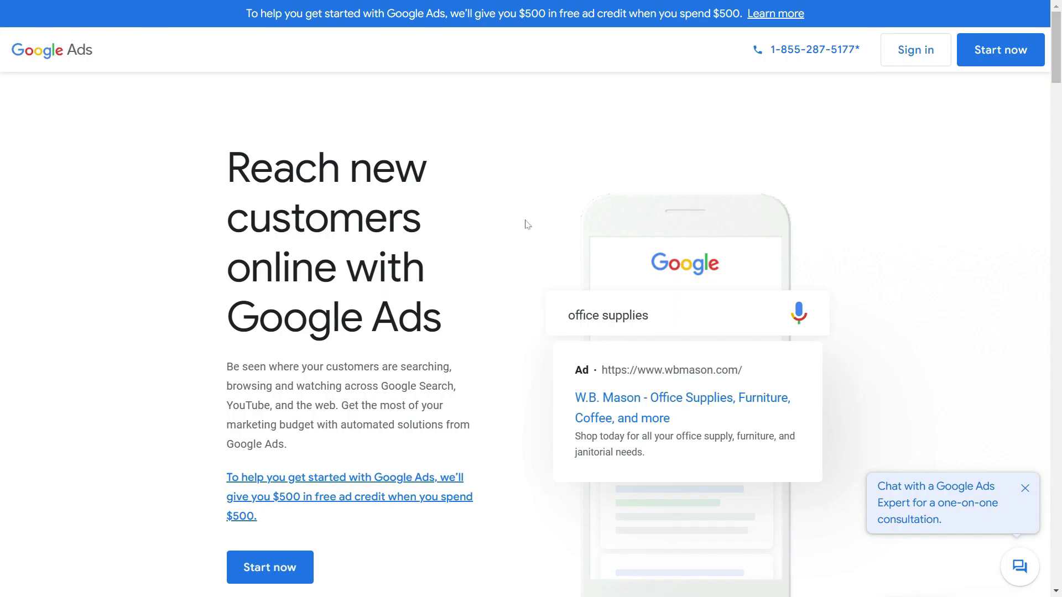
pyautogui.click(999, 55)
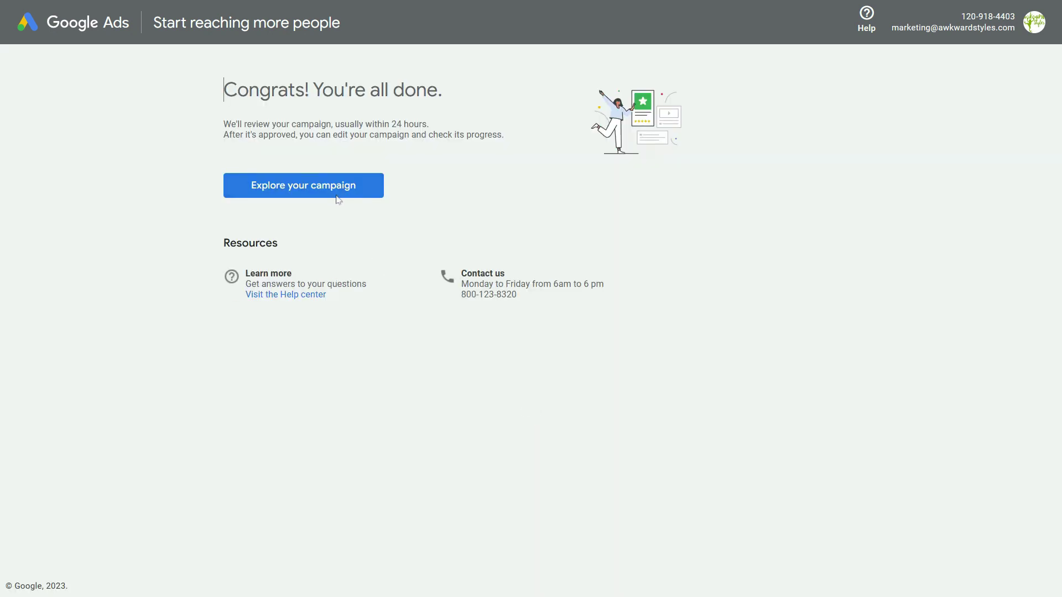
pyautogui.click(302, 190)
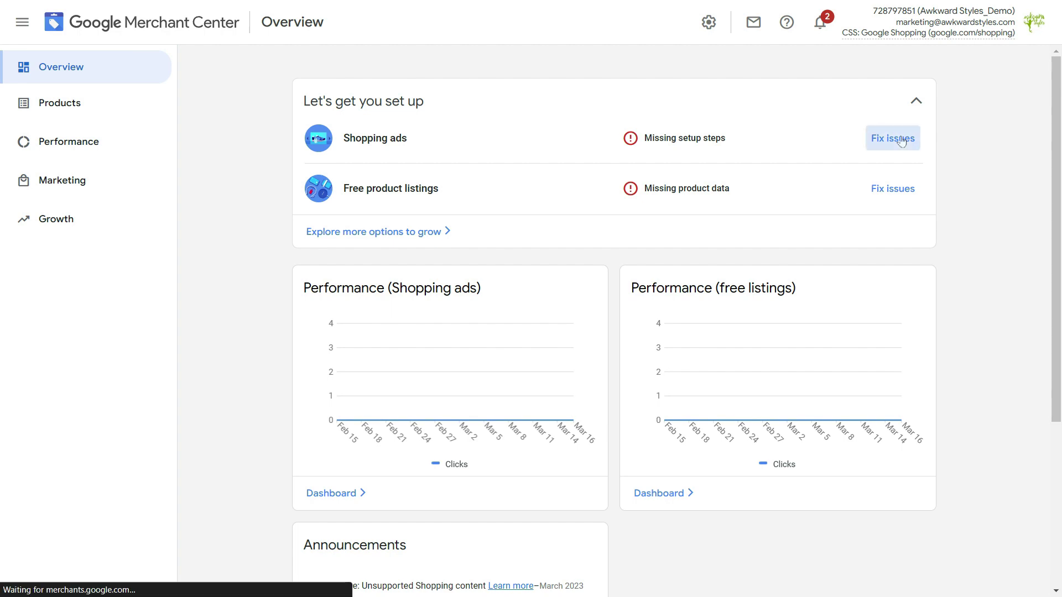
# - From Merchant Center's Shopping ads issues, request a link to the Google Ads account
pyautogui.click(901, 141)
pyautogui.scroll(-1, 899, 171)
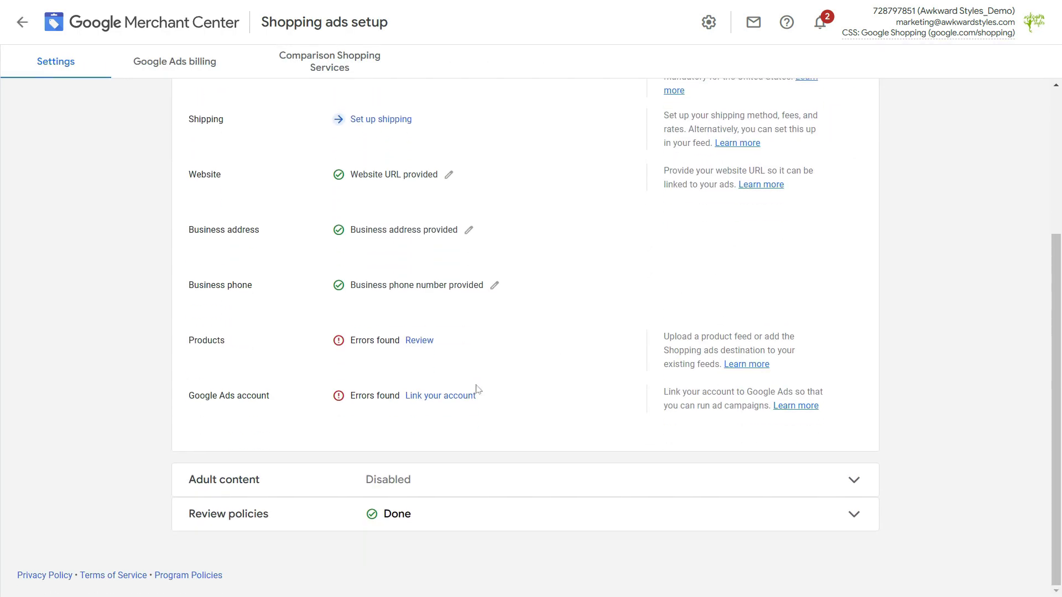
pyautogui.click(448, 400)
pyautogui.moveTo(450, 402)
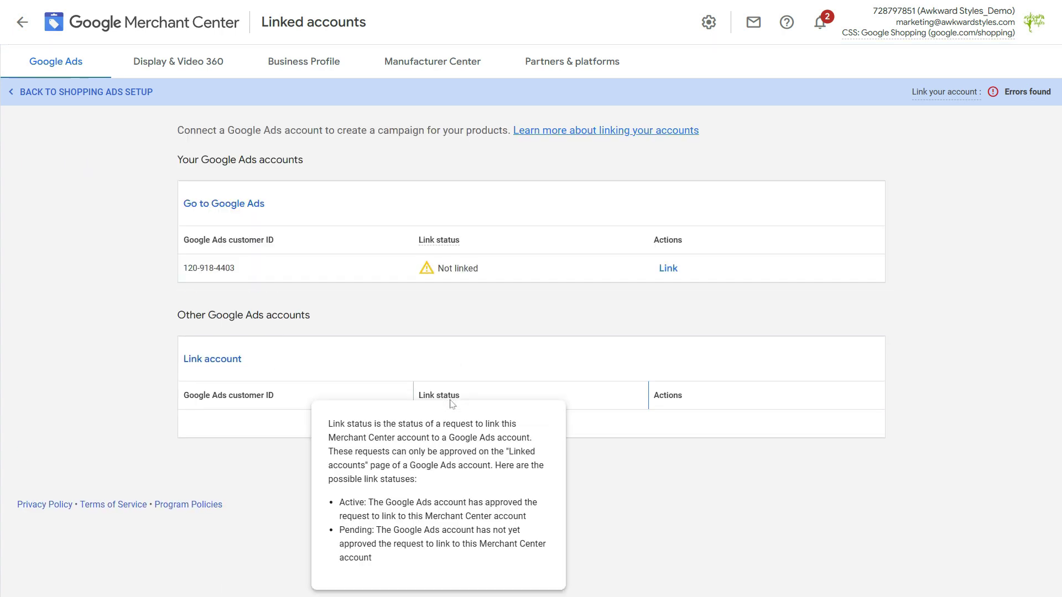
pyautogui.click(668, 268)
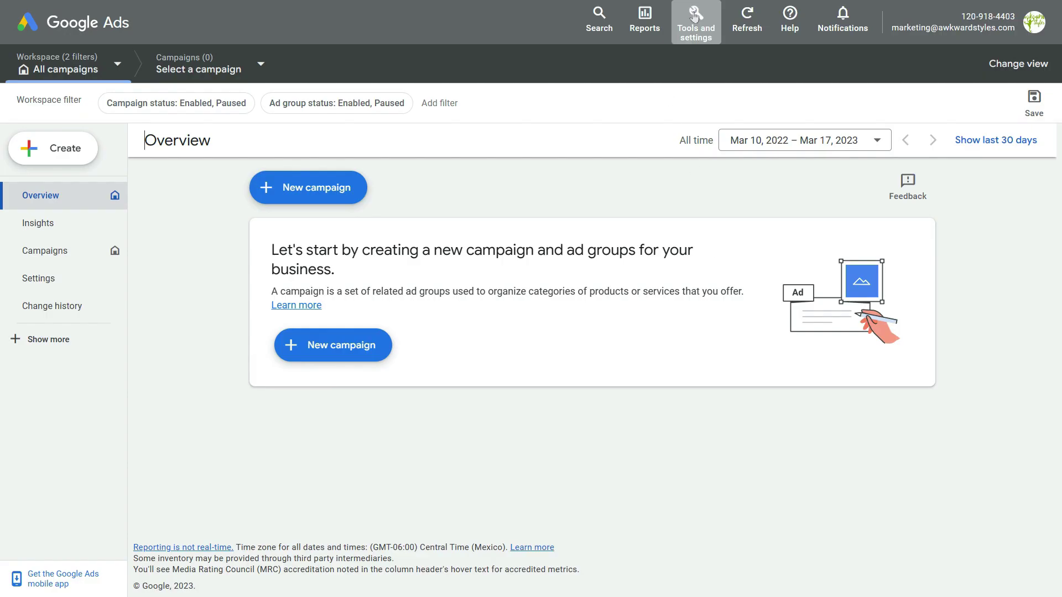
# - In Google Ads Linked accounts, approve the pending Merchant Center link request
pyautogui.click(695, 22)
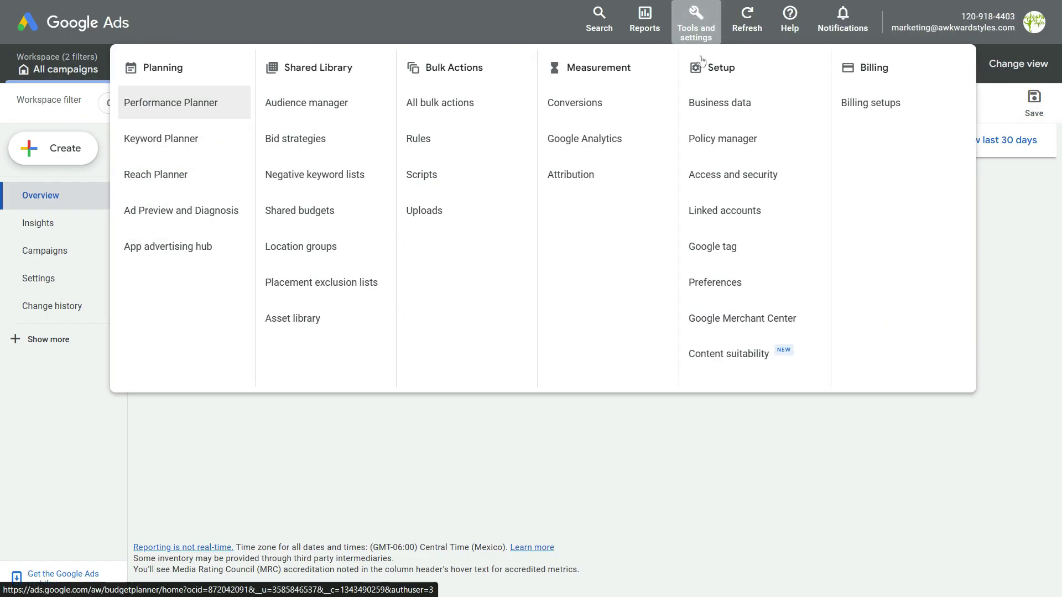
pyautogui.click(743, 210)
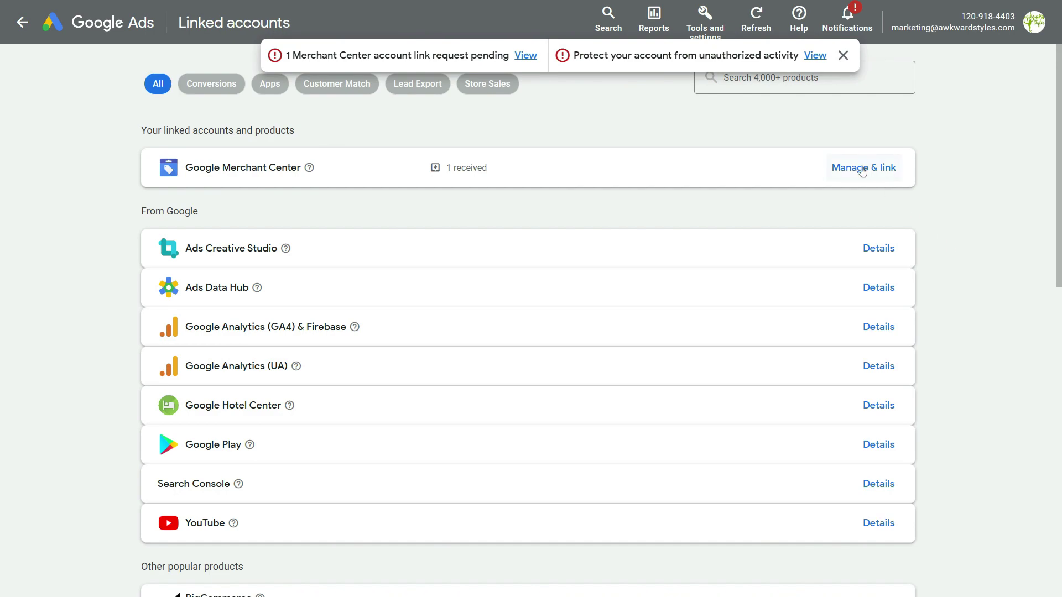
pyautogui.click(862, 168)
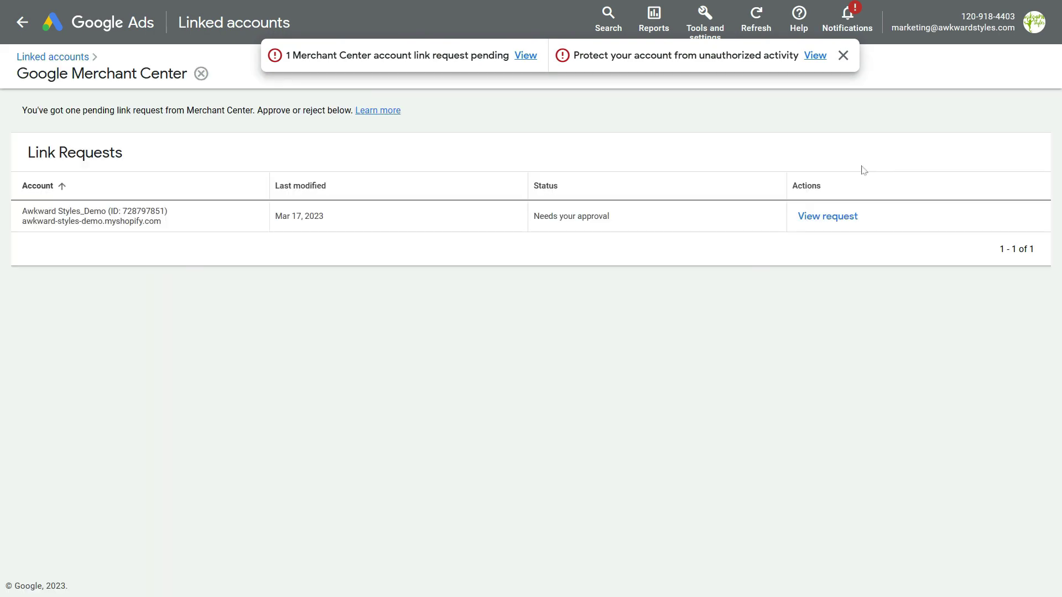
pyautogui.click(824, 217)
pyautogui.click(714, 422)
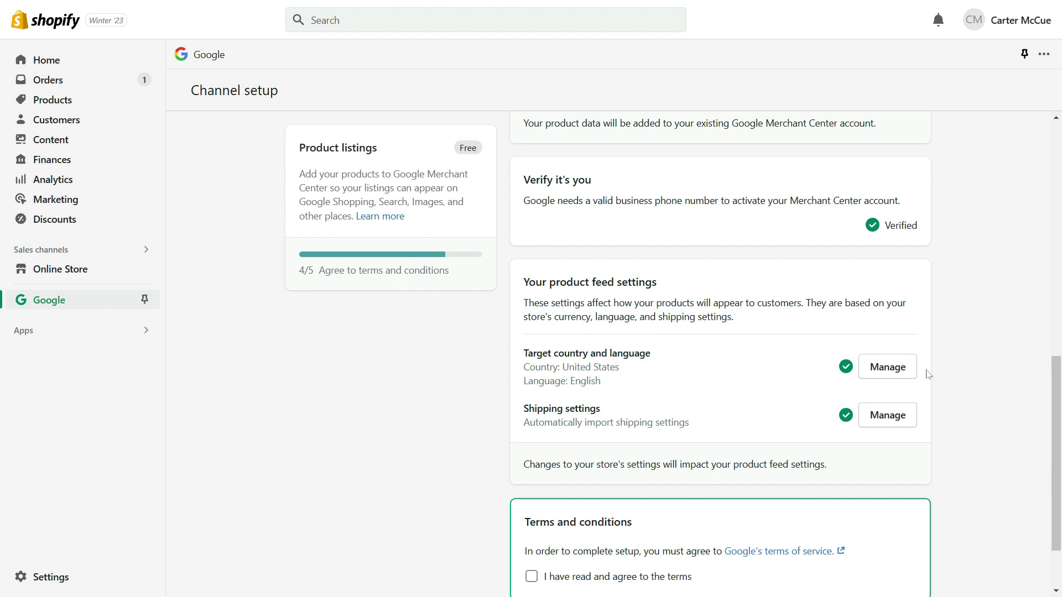
# - Accept Google's terms of service and complete the Google channel setup at 5/5
pyautogui.scroll(-2, 940, 362)
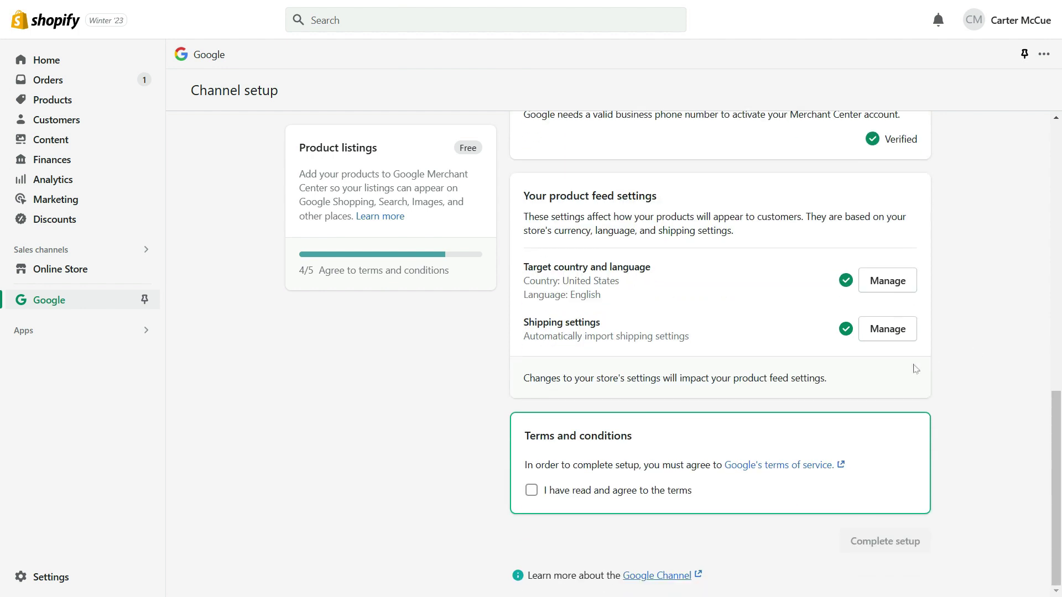
pyautogui.click(531, 491)
pyautogui.click(881, 543)
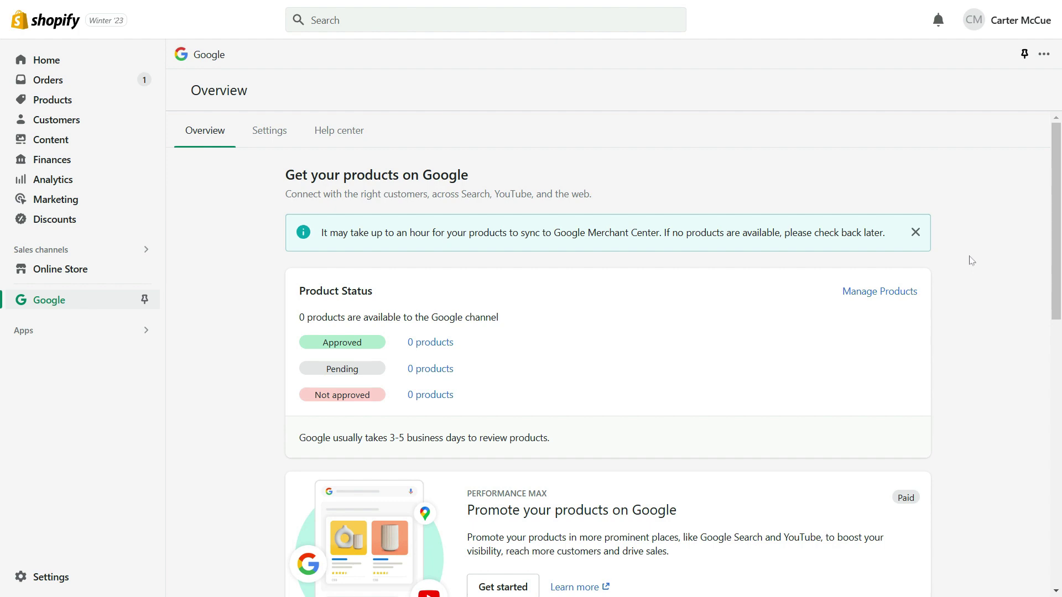
# - Start YouTube Shopping setup from its card and acknowledge the YouTube channel requirements
pyautogui.scroll(-6, 972, 261)
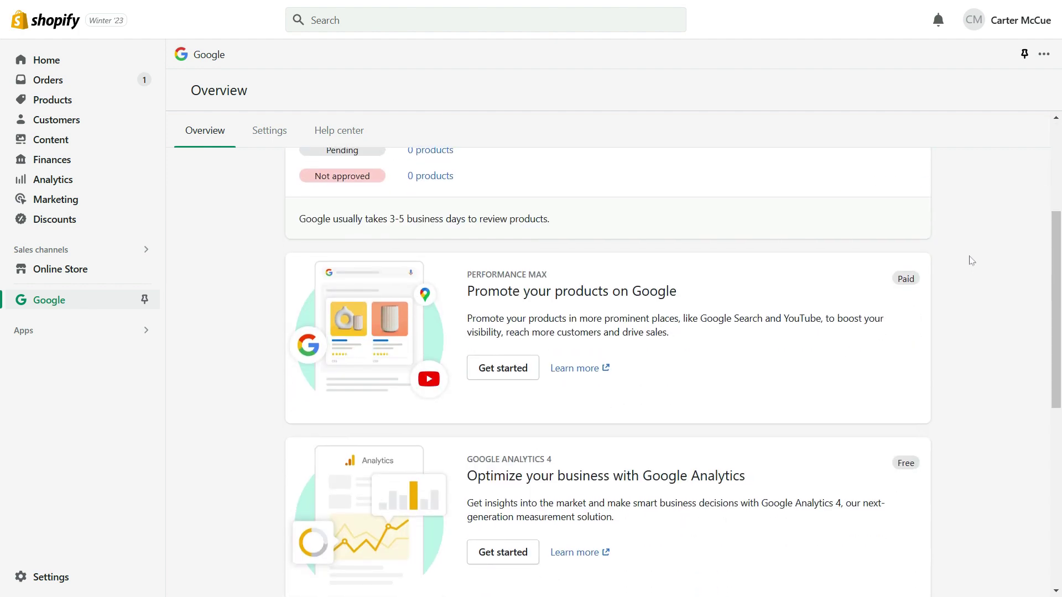
pyautogui.scroll(-3, 972, 261)
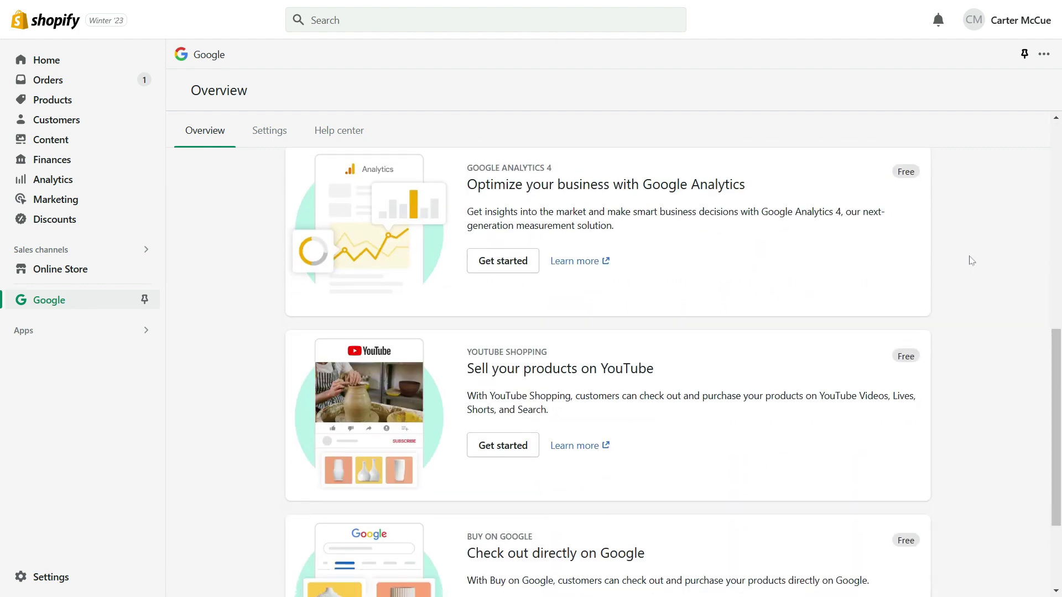
pyautogui.scroll(-1, 971, 260)
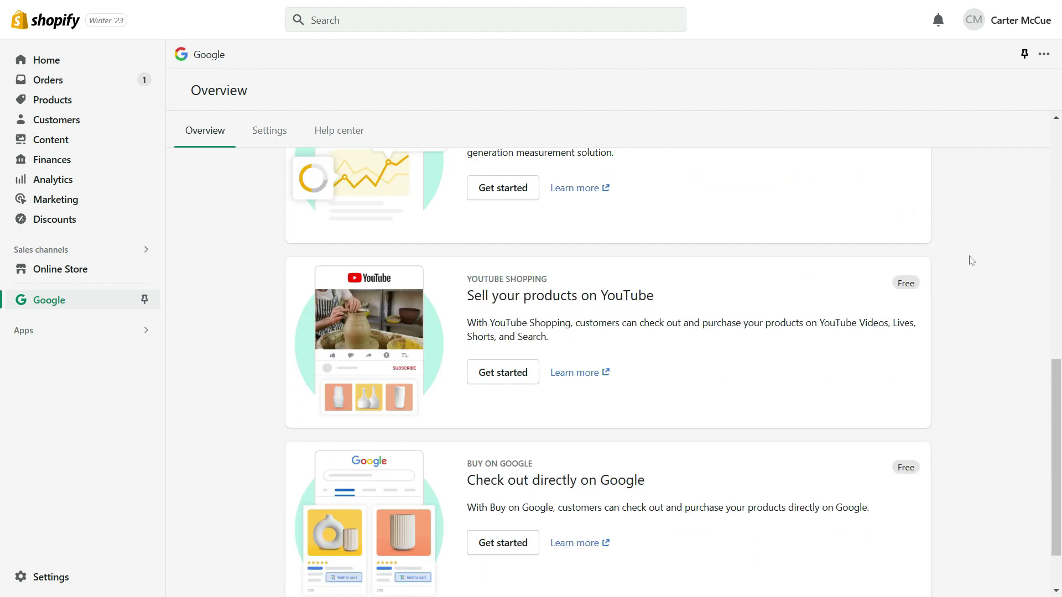
pyautogui.click(491, 374)
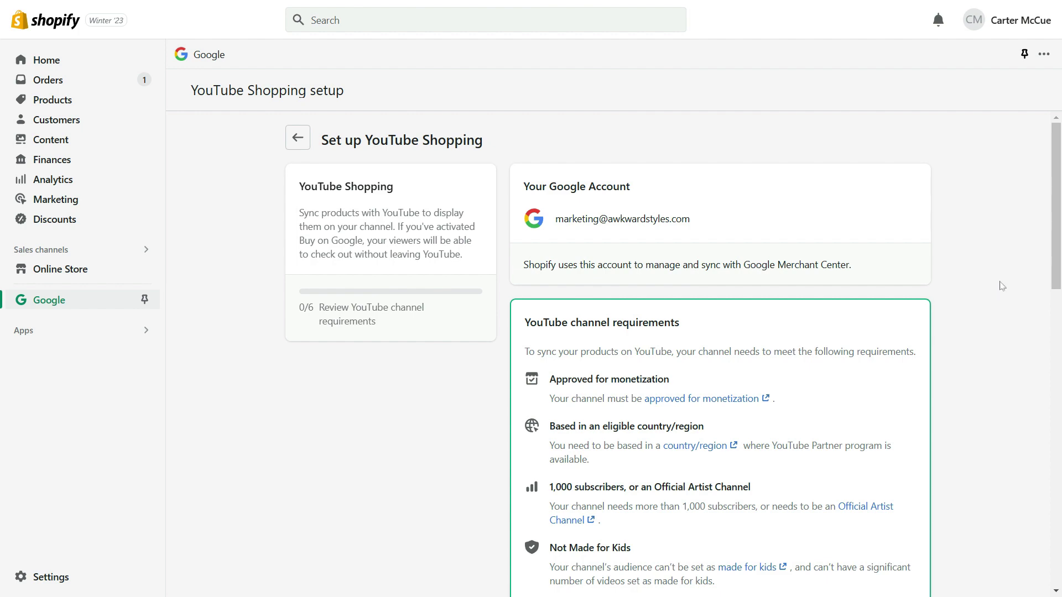
pyautogui.scroll(-3, 1001, 286)
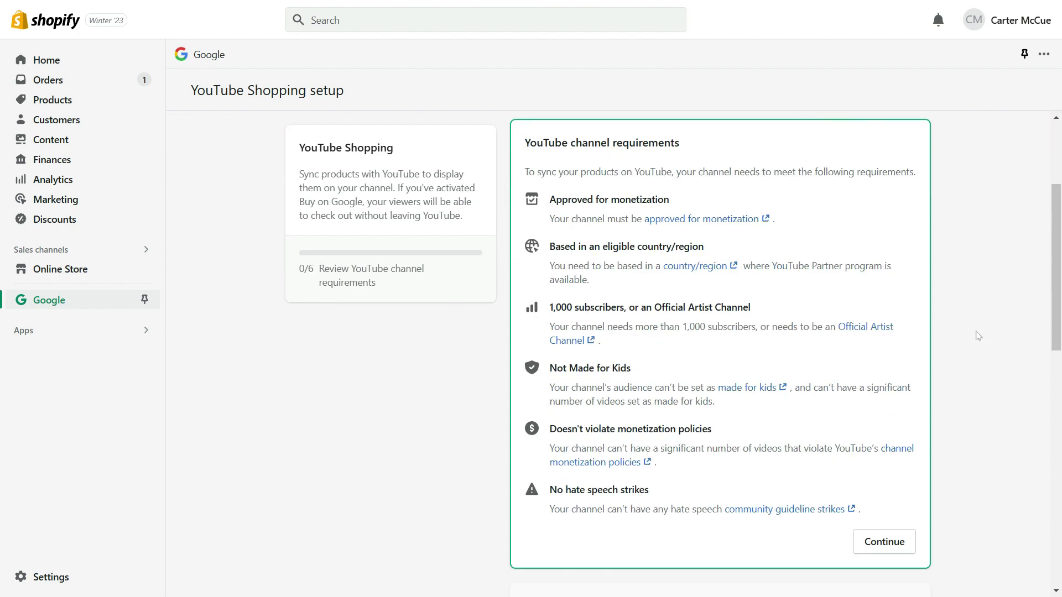
pyautogui.click(884, 541)
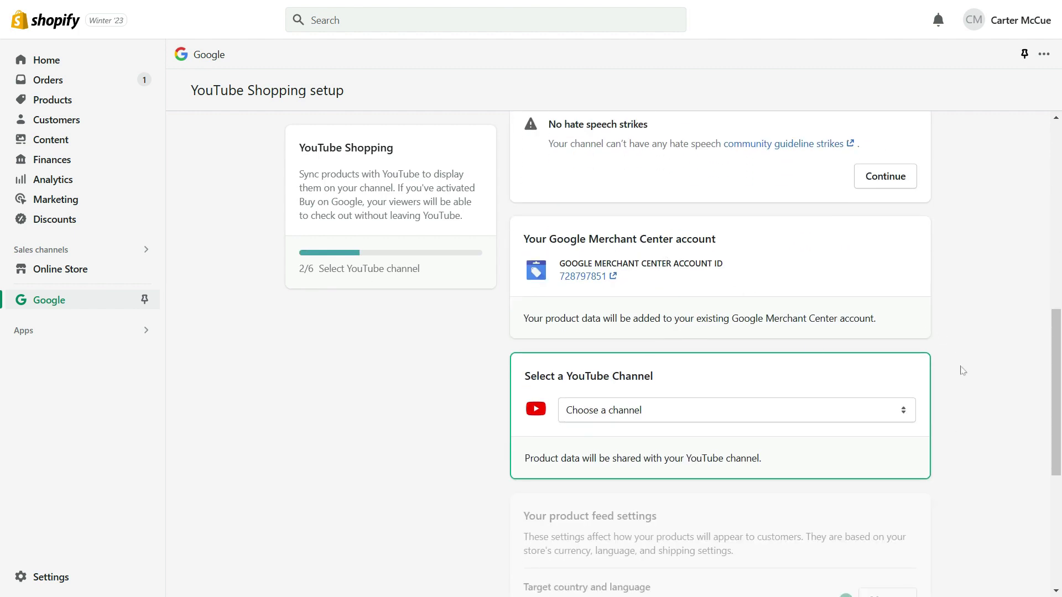
# - Select the Awkward Styles channel, accept the YouTube Shopping terms and finish setup
pyautogui.scroll(-1, 963, 376)
pyautogui.click(858, 339)
pyautogui.click(672, 376)
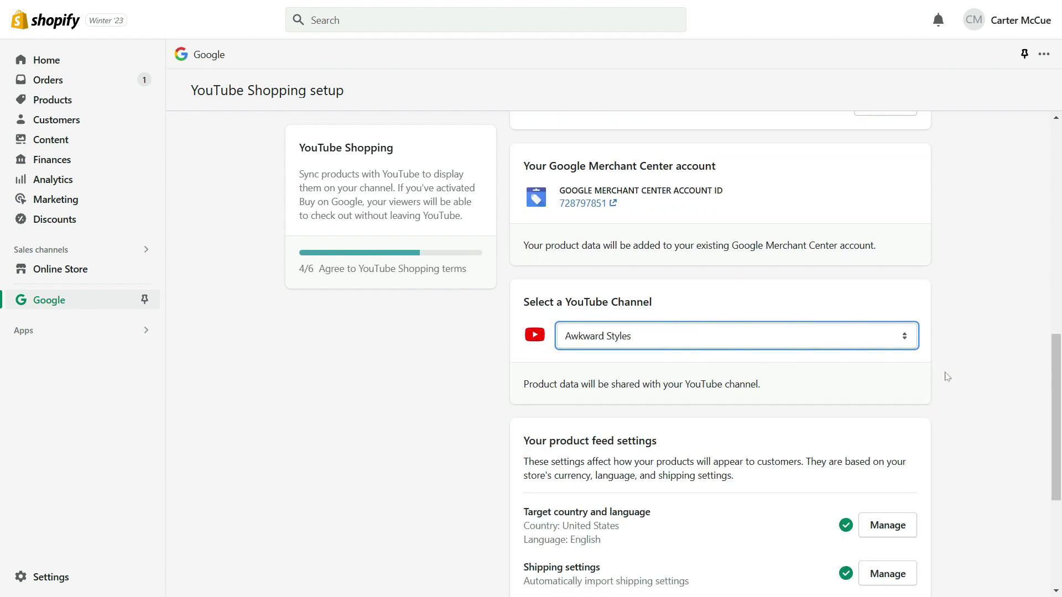
pyautogui.scroll(-4, 946, 377)
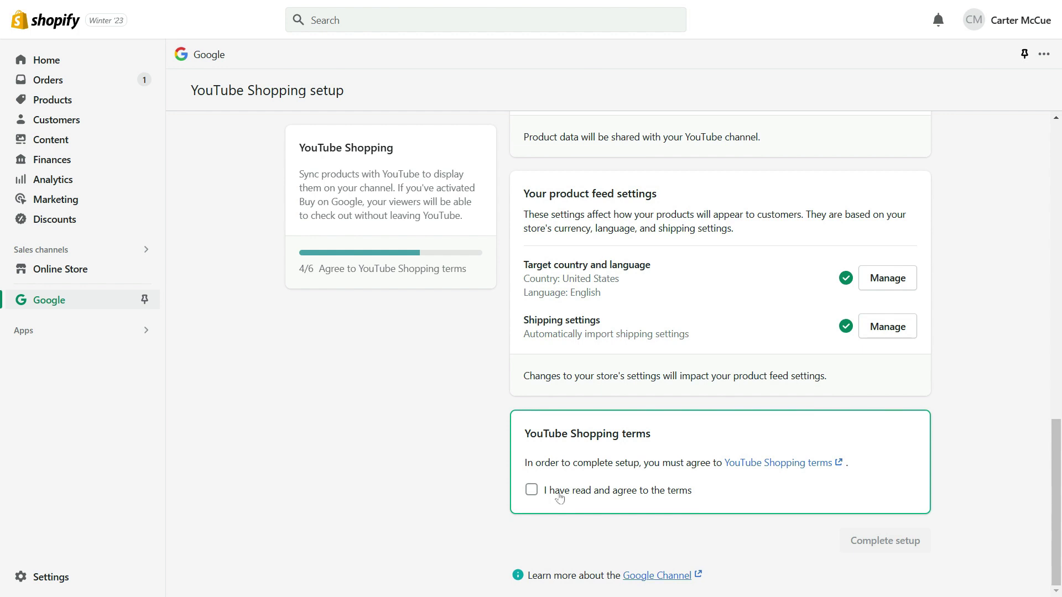
pyautogui.click(559, 495)
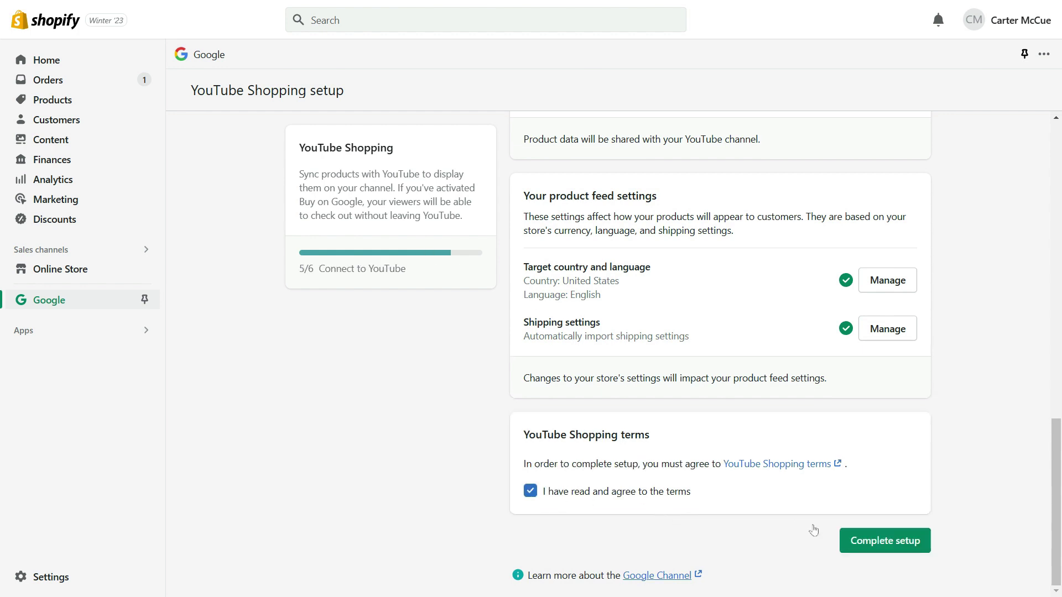
pyautogui.click(865, 539)
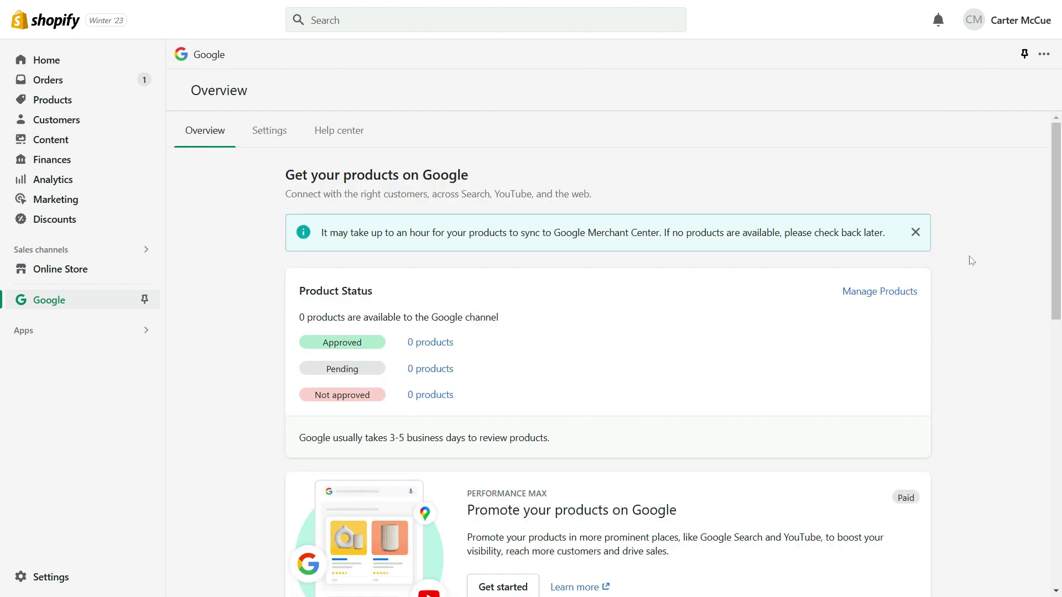